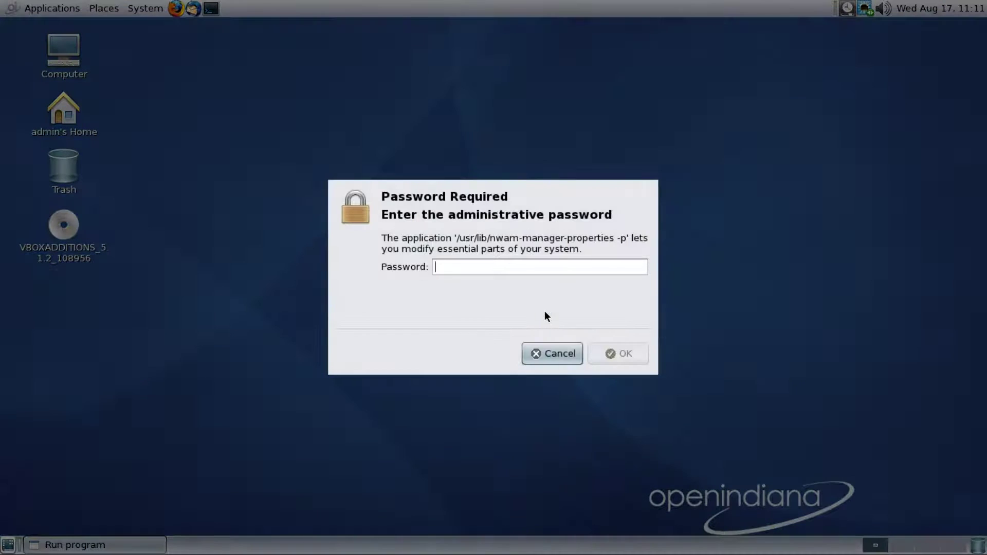
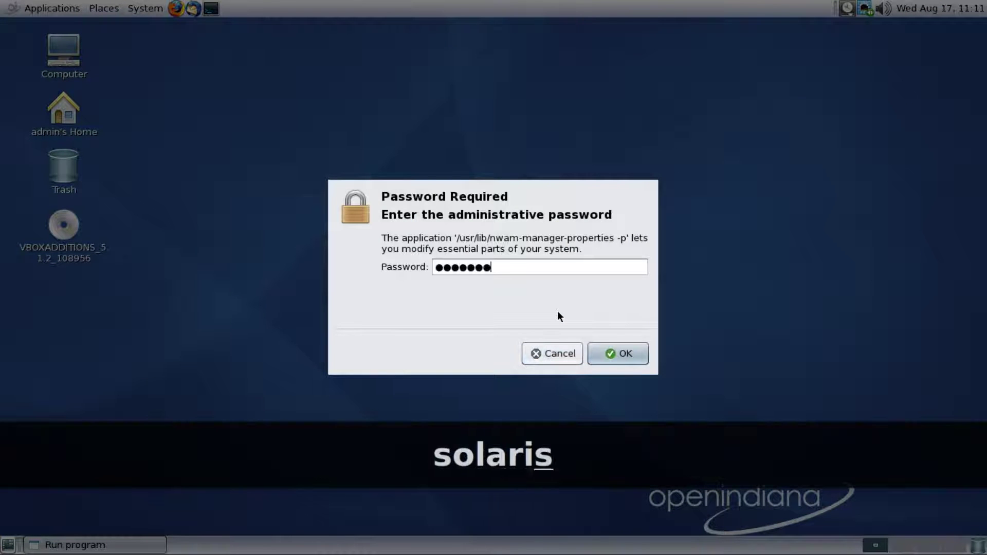
Authenticate with the administrator password, close Network Preferences, and cancel the second password prompt
{"action": "key", "text": "Return"}
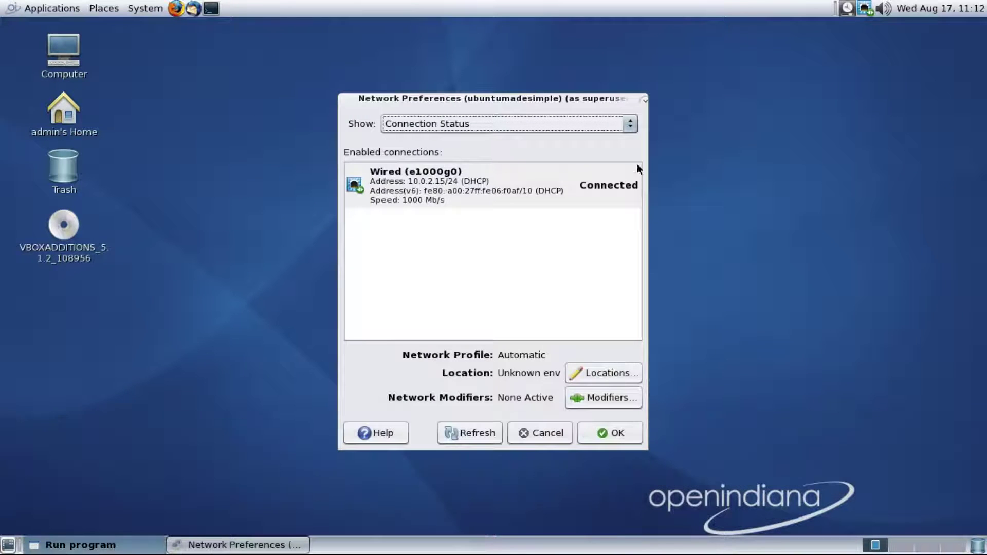
{"action": "left_click", "coordinate": [612, 436]}
{"action": "left_click", "coordinate": [538, 311]}
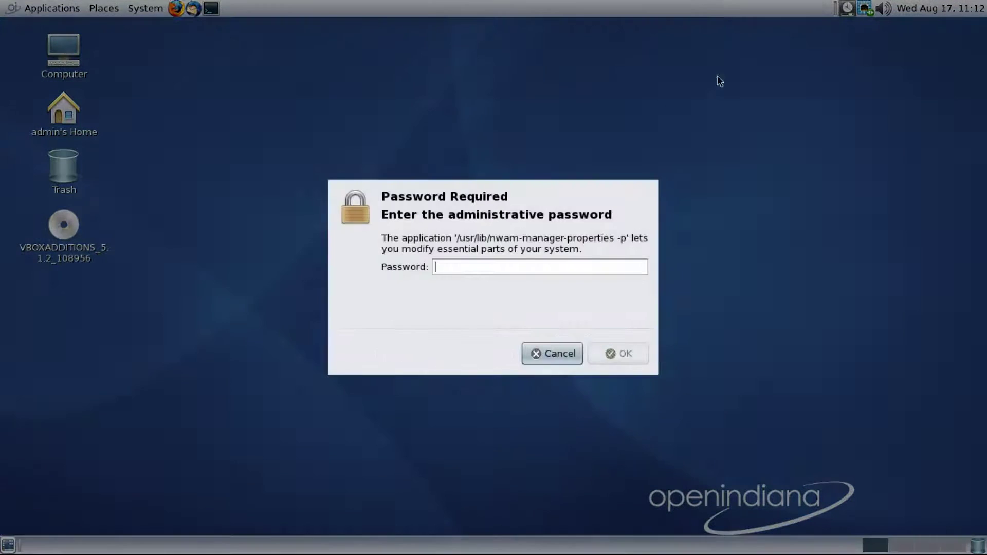
{"action": "left_click", "coordinate": [545, 355]}
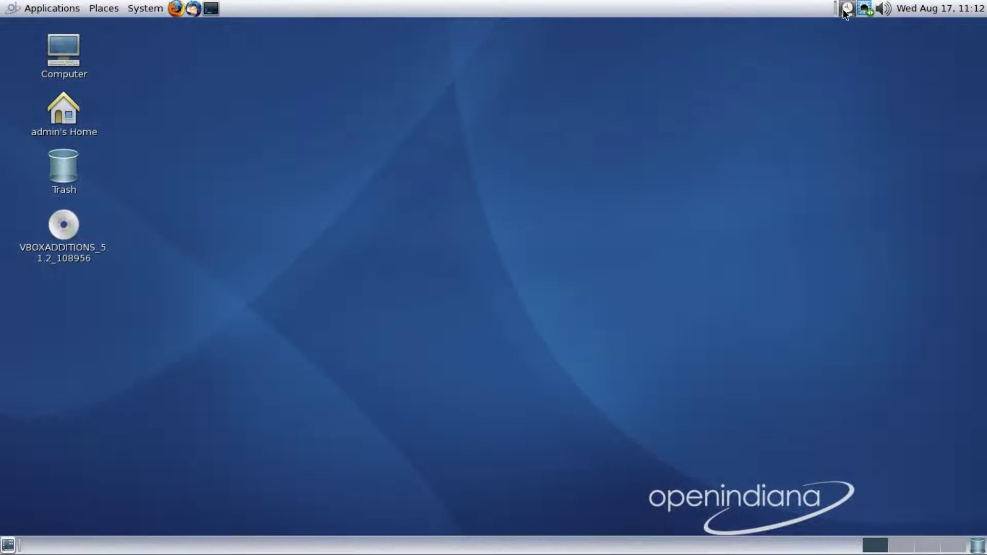
Open Configure Time Slider as administrator, enable Time Slider, expand Advanced Options and apply with OK
{"action": "left_click", "coordinate": [848, 9]}
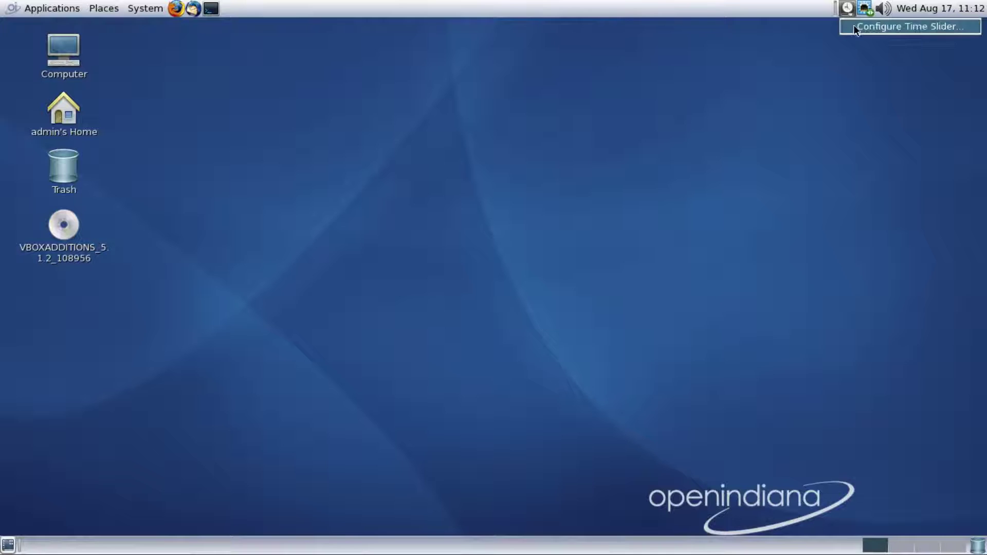
{"action": "left_click", "coordinate": [853, 25]}
{"action": "left_click", "coordinate": [539, 311]}
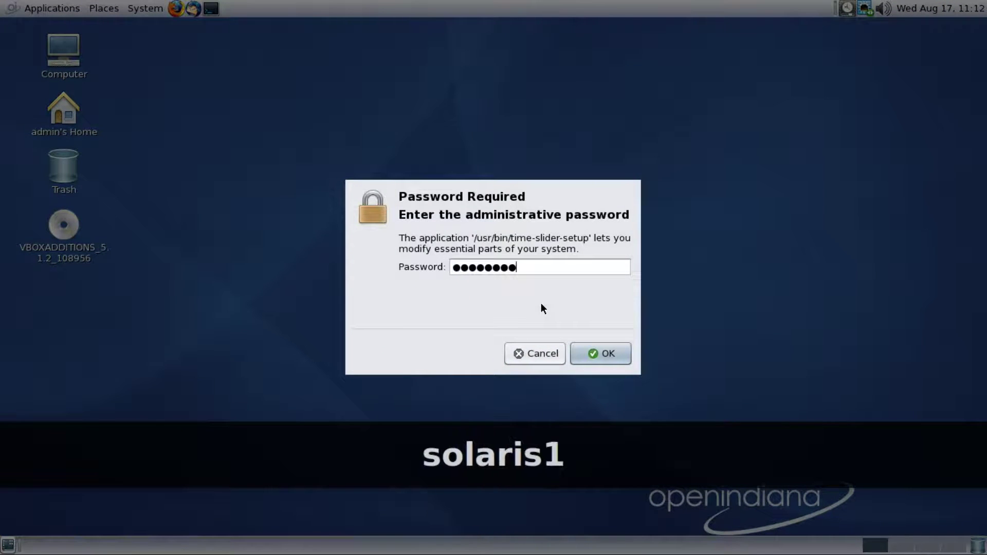
{"action": "key", "text": "Return"}
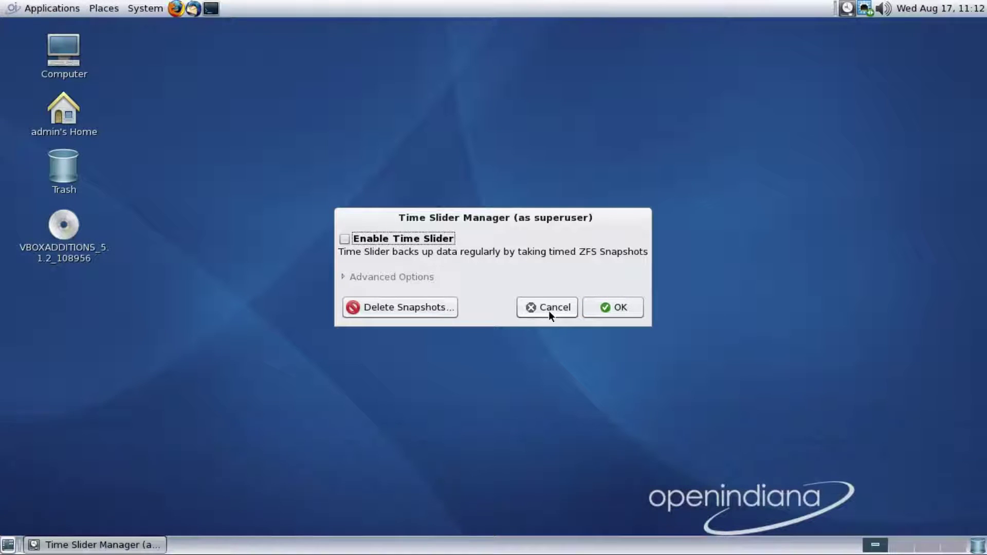
{"action": "left_click", "coordinate": [344, 239]}
{"action": "left_click", "coordinate": [392, 276]}
{"action": "left_click", "coordinate": [617, 515]}
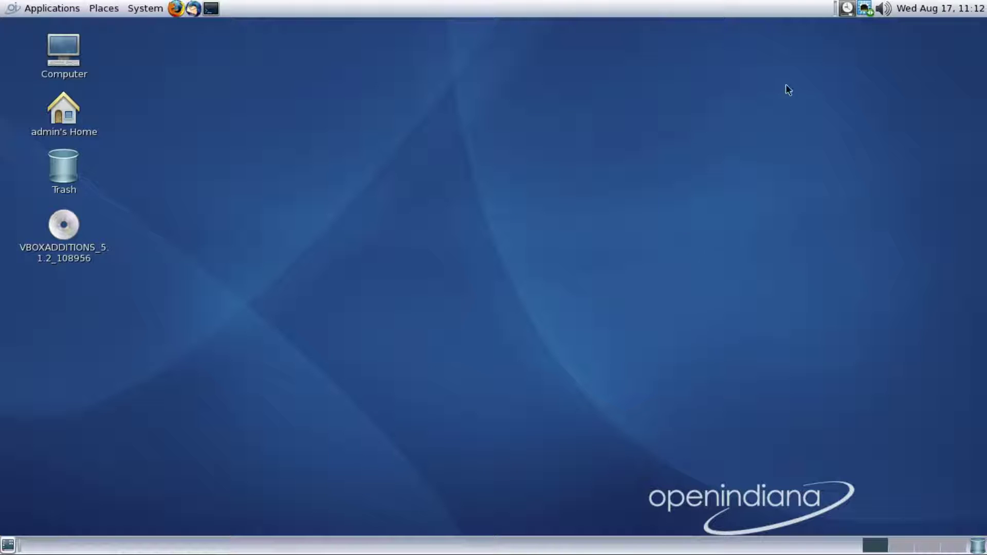
{"action": "right_click", "coordinate": [730, 9]}
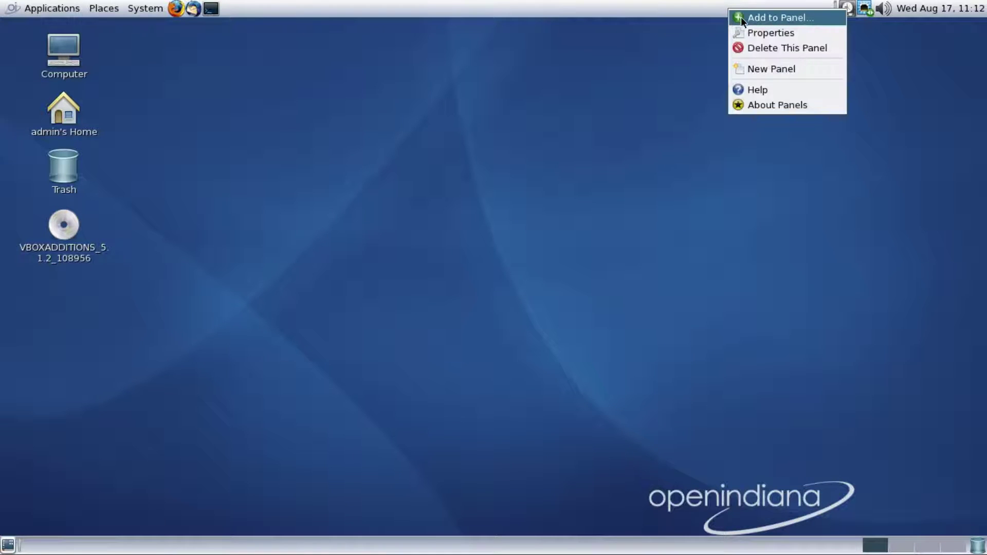
{"action": "left_click", "coordinate": [741, 17]}
{"action": "left_click_drag", "start_coordinate": [685, 175], "coordinate": [684, 370]}
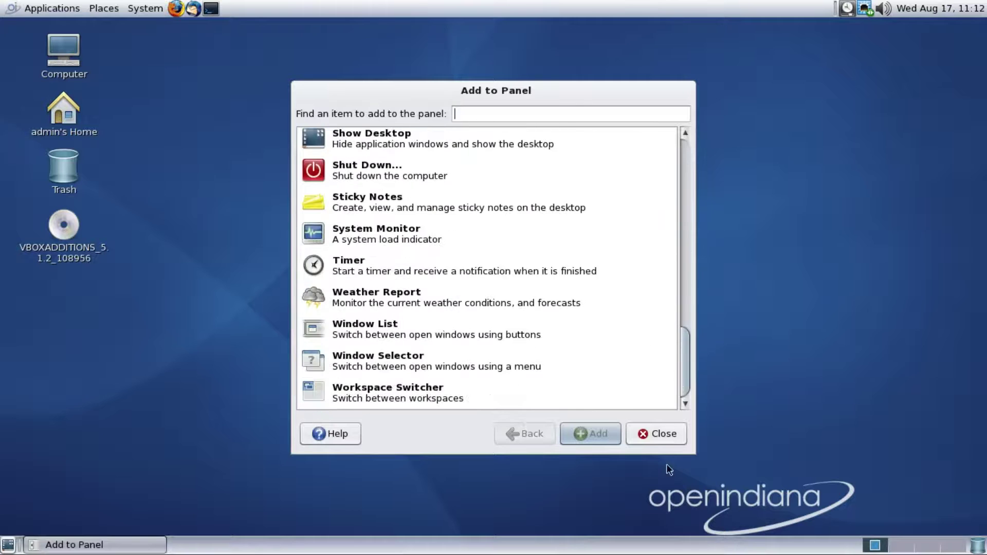
{"action": "left_click", "coordinate": [664, 441]}
{"action": "right_click", "coordinate": [756, 8]}
{"action": "left_click", "coordinate": [766, 29]}
{"action": "left_click", "coordinate": [499, 206]}
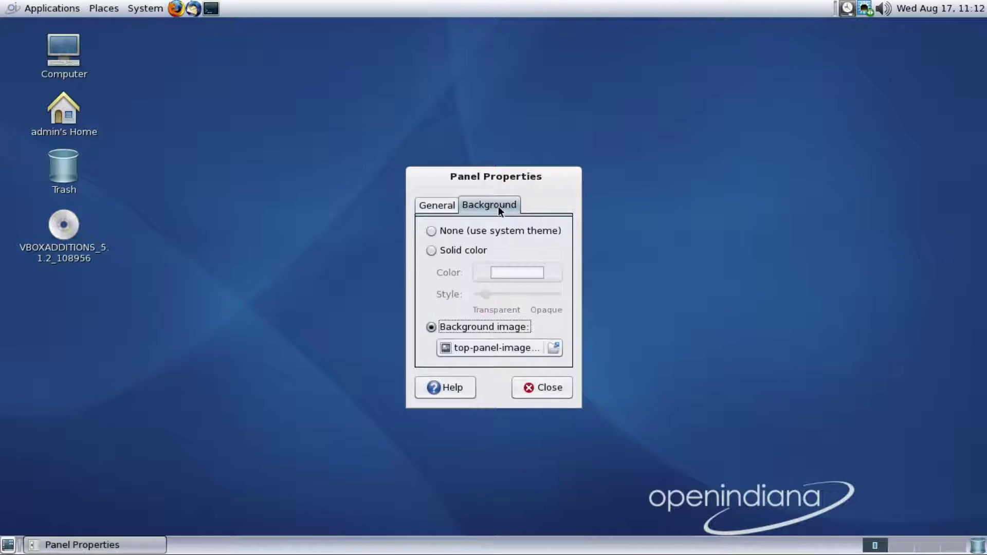
{"action": "left_click", "coordinate": [538, 387]}
{"action": "right_click", "coordinate": [594, 7]}
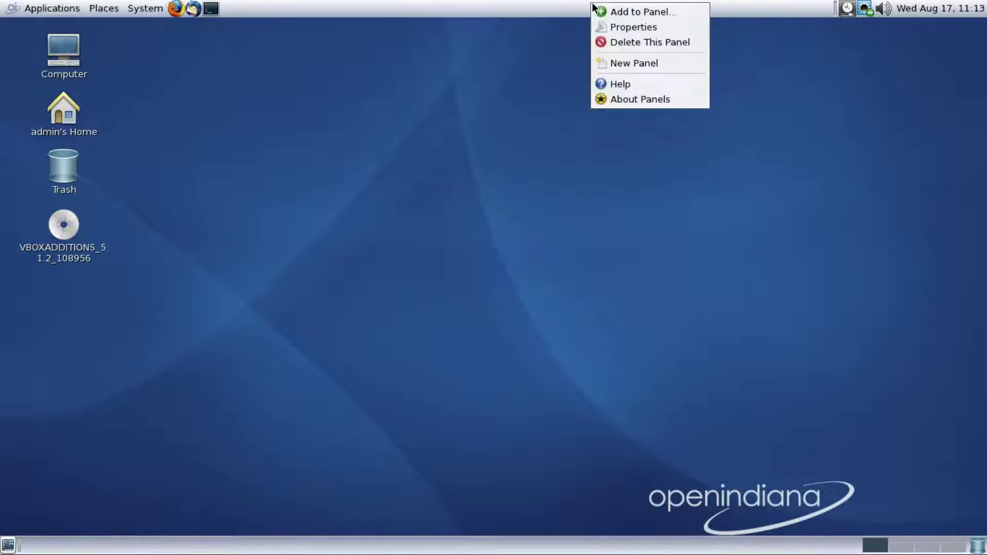
{"action": "left_click", "coordinate": [608, 61]}
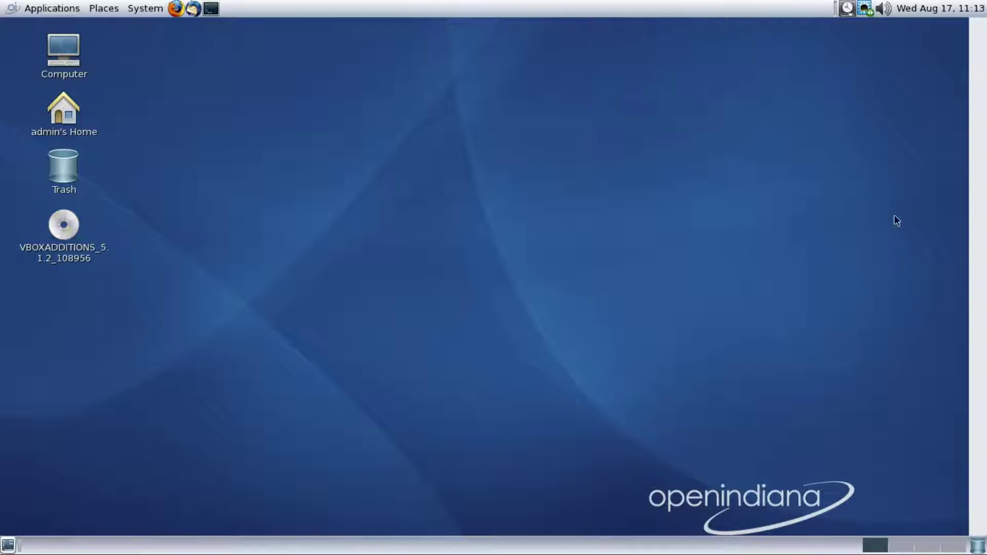
{"action": "right_click", "coordinate": [982, 230]}
{"action": "left_click", "coordinate": [956, 263]}
{"action": "right_click", "coordinate": [753, 255]}
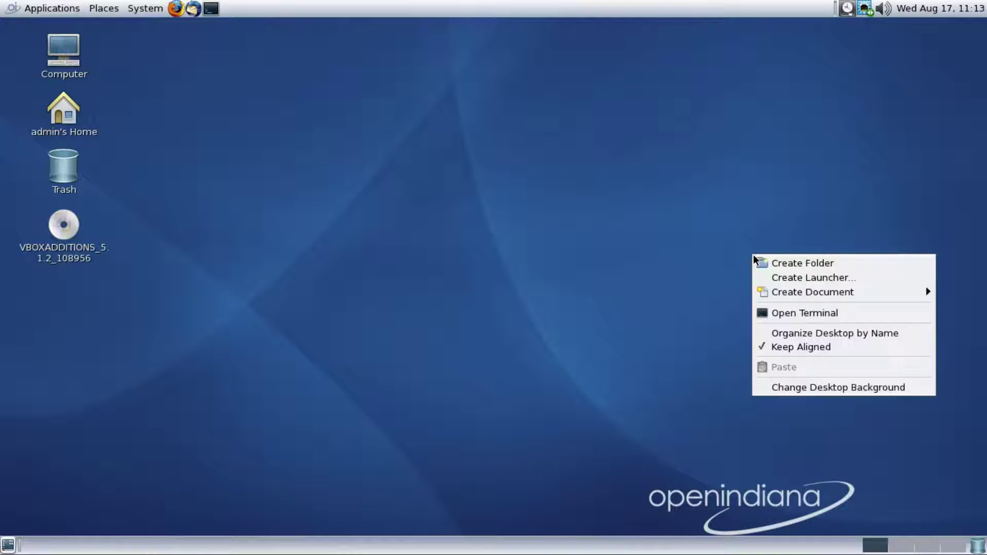
{"action": "right_click", "coordinate": [626, 10]}
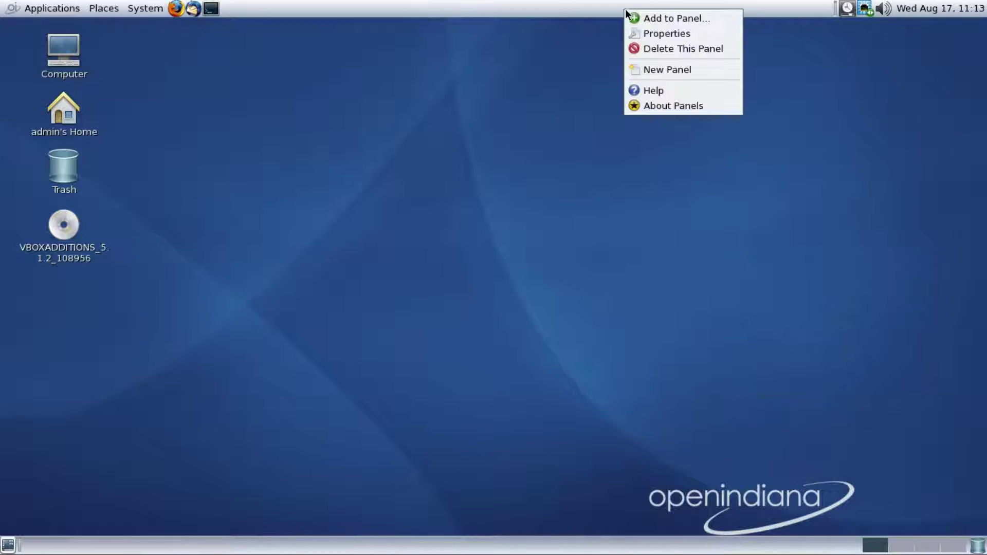
{"action": "left_click", "coordinate": [633, 91]}
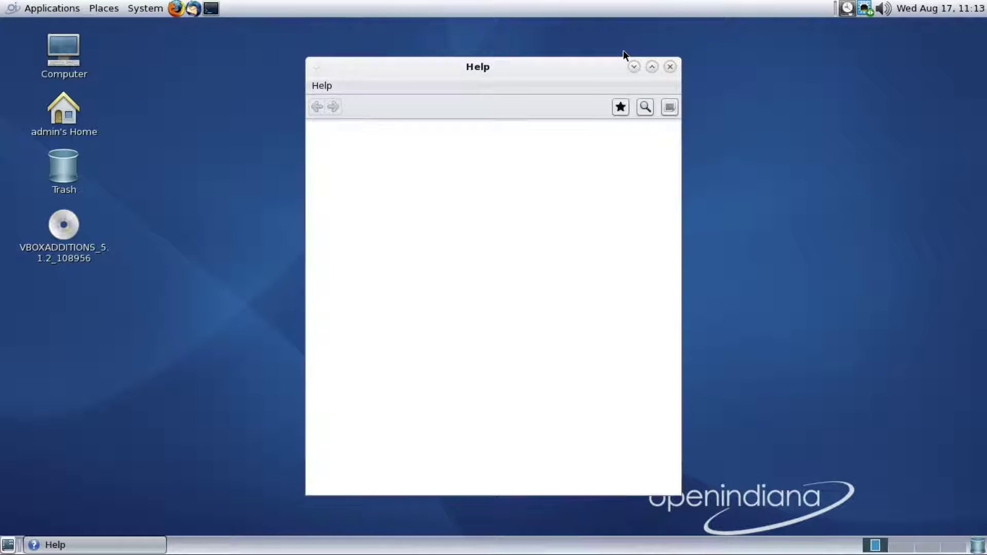
{"action": "left_click", "coordinate": [651, 67]}
{"action": "left_click", "coordinate": [975, 29]}
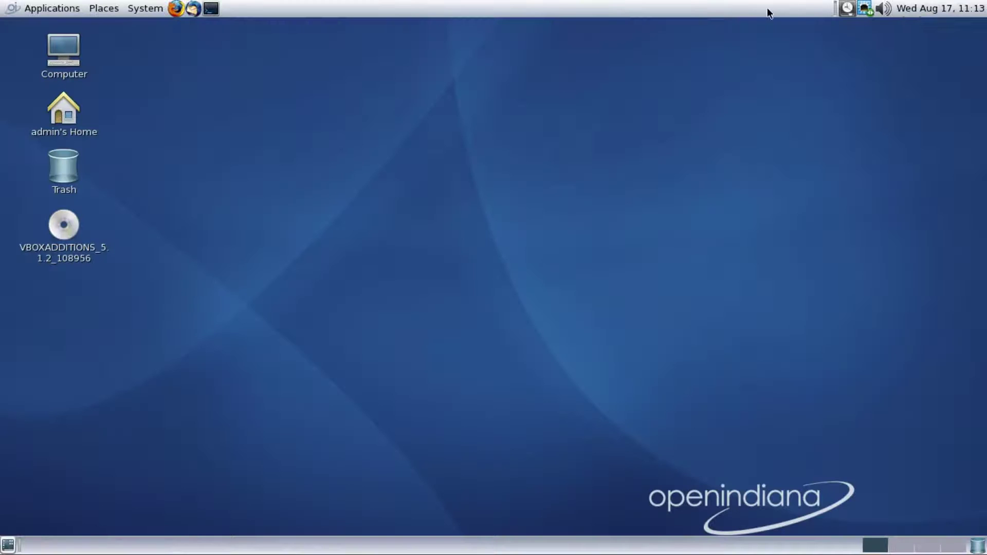
{"action": "right_click", "coordinate": [767, 10]}
{"action": "left_click", "coordinate": [797, 110]}
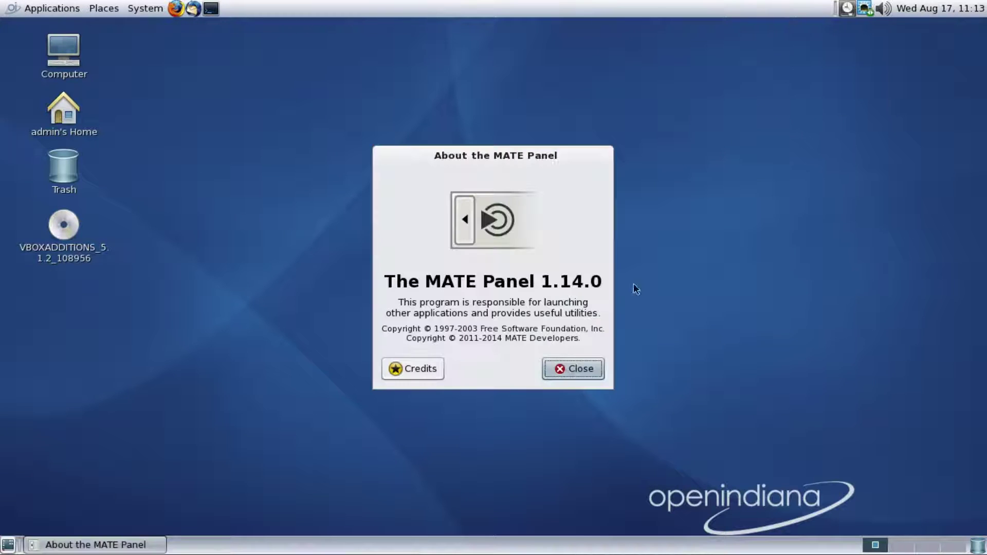
{"action": "left_click", "coordinate": [576, 376]}
{"action": "left_click", "coordinate": [977, 547]}
{"action": "left_click", "coordinate": [742, 88]}
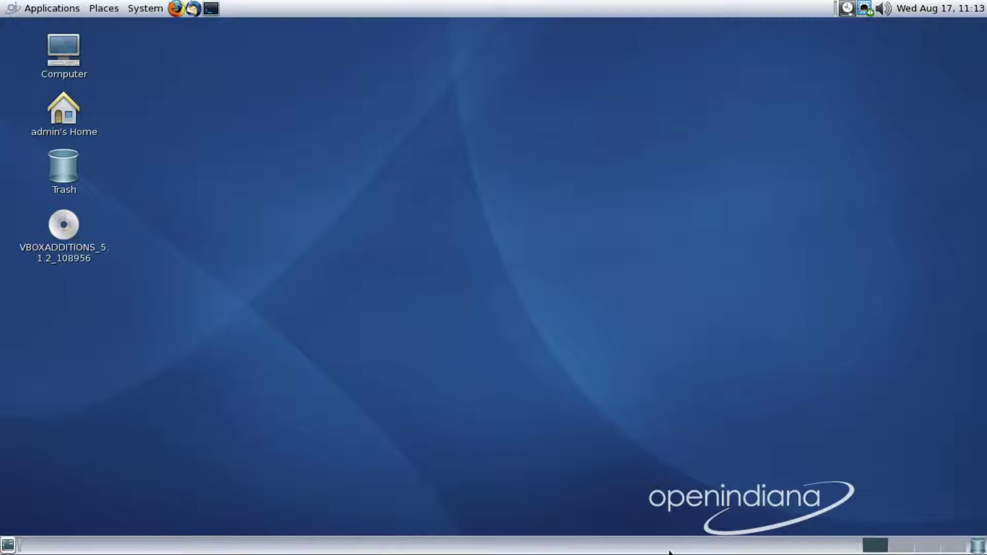
{"action": "left_click", "coordinate": [5, 548]}
{"action": "right_click", "coordinate": [5, 548]}
{"action": "left_click", "coordinate": [26, 471]}
{"action": "left_click", "coordinate": [617, 372]}
{"action": "left_click", "coordinate": [212, 9]}
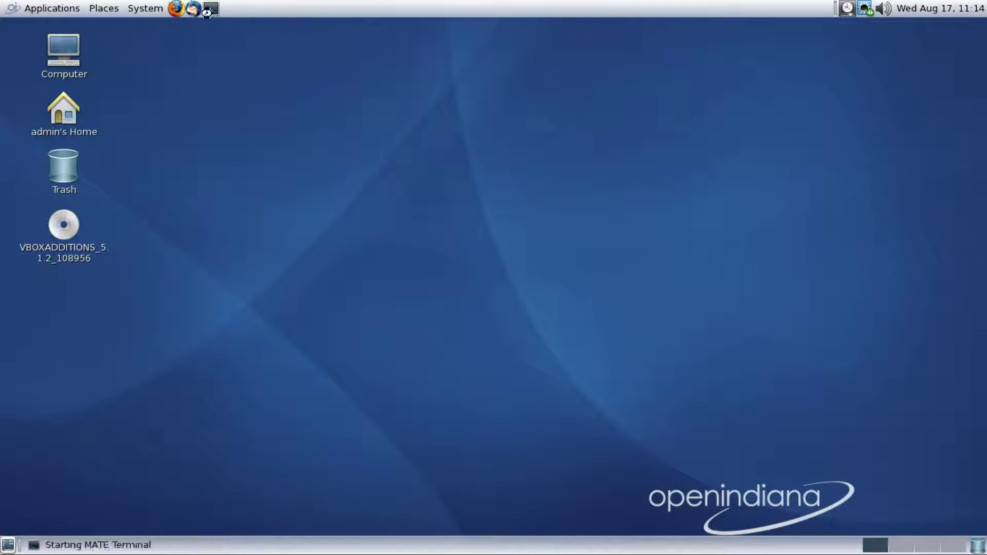
{"action": "left_click", "coordinate": [448, 156]}
{"action": "left_click", "coordinate": [447, 189]}
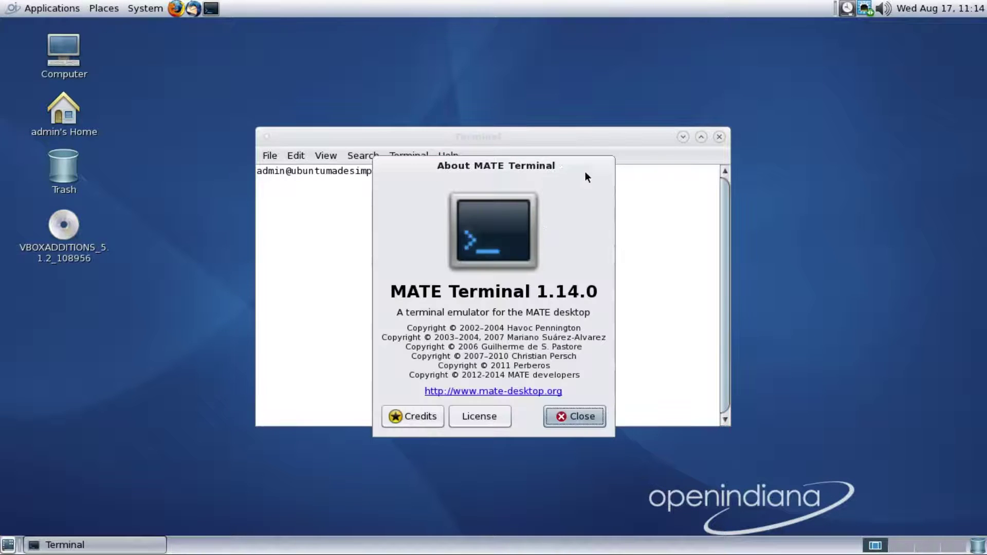
{"action": "left_click", "coordinate": [576, 417]}
{"action": "left_click", "coordinate": [701, 138]}
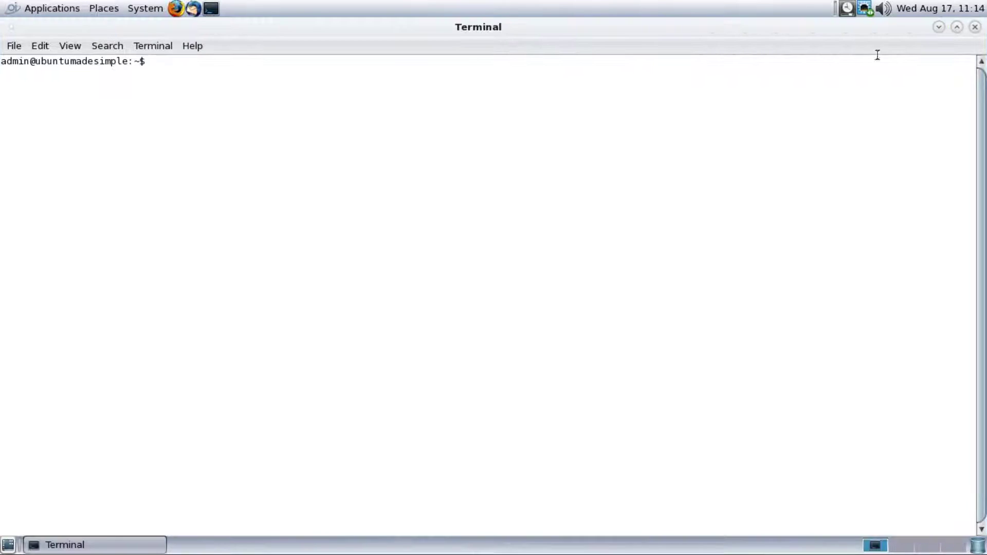
{"action": "left_click", "coordinate": [939, 27]}
{"action": "key", "text": "alt+Tab"}
{"action": "left_click_drag", "start_coordinate": [389, 32], "coordinate": [3, 146]}
{"action": "left_click", "coordinate": [479, 27]}
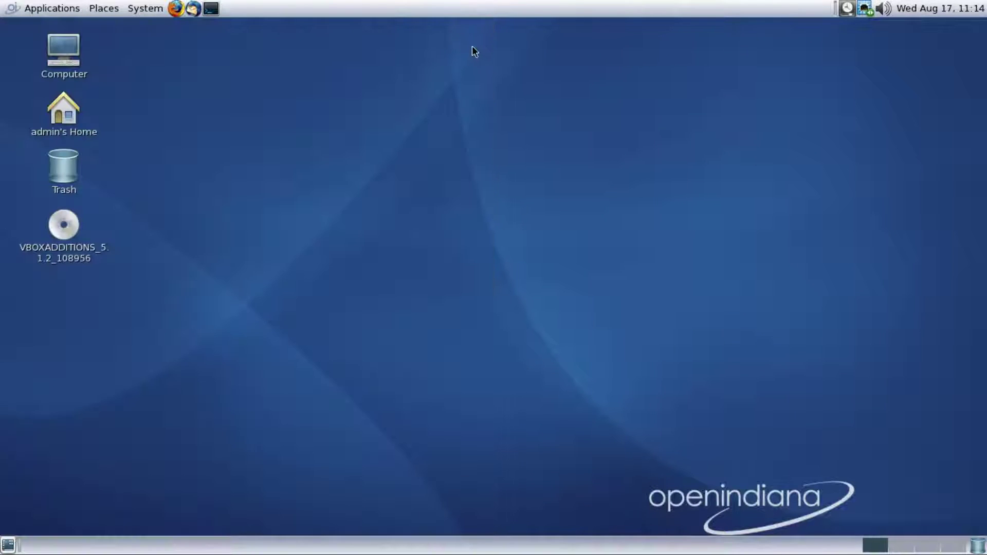
Launch Thunderbird and skip the new email account setup
{"action": "left_click", "coordinate": [193, 8]}
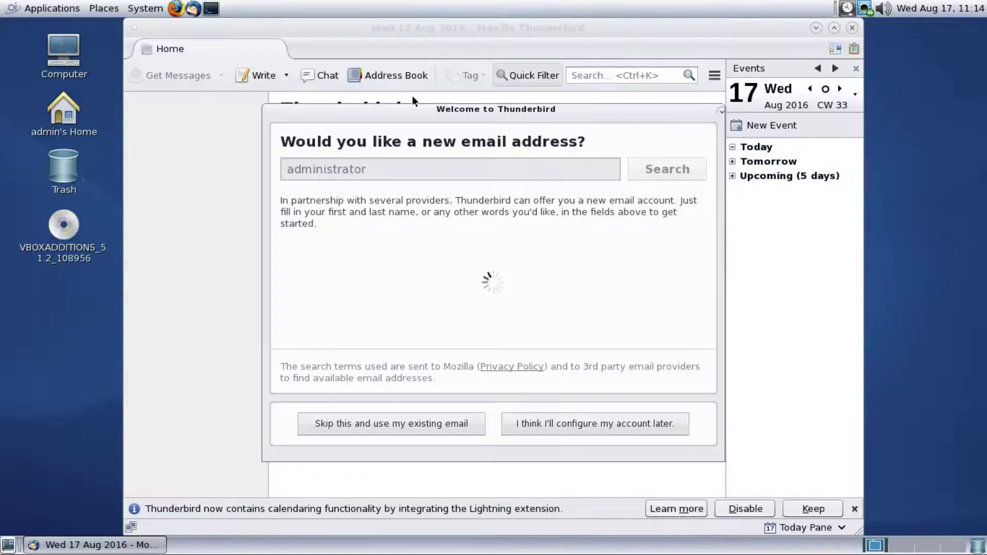
{"action": "left_click", "coordinate": [619, 420]}
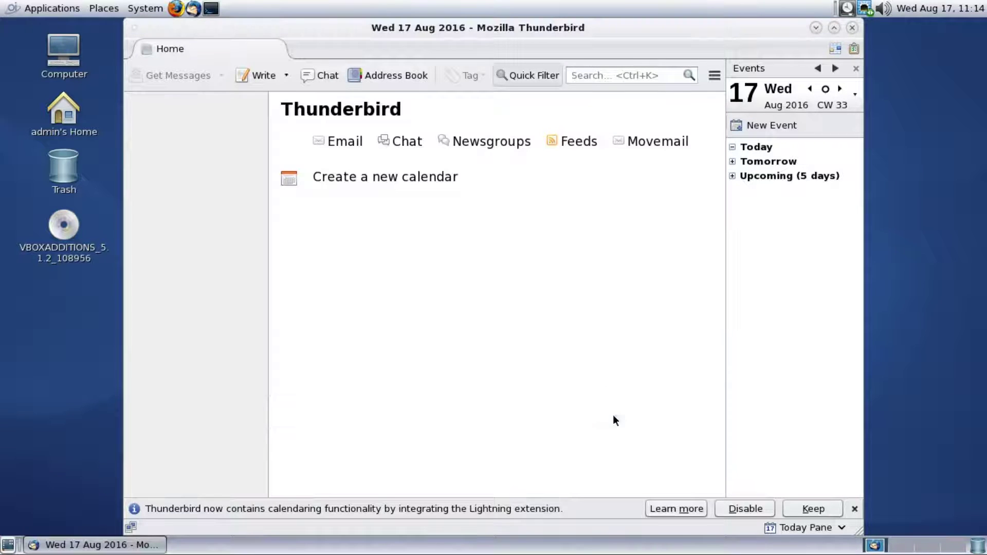
{"action": "left_click", "coordinate": [133, 27]}
{"action": "left_click", "coordinate": [550, 34]}
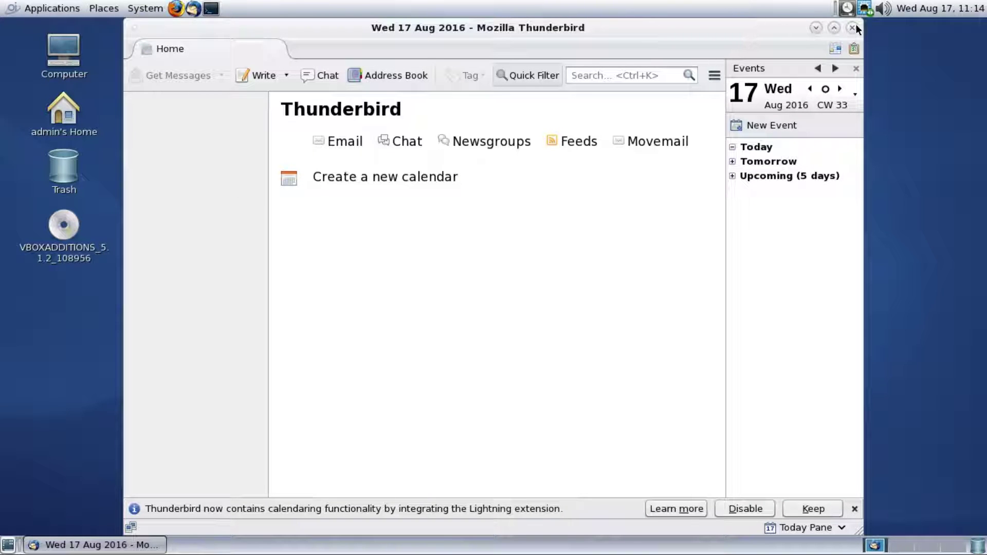
View the About Thunderbird box showing version 38.8.0, then close Thunderbird
{"action": "left_click", "coordinate": [715, 81]}
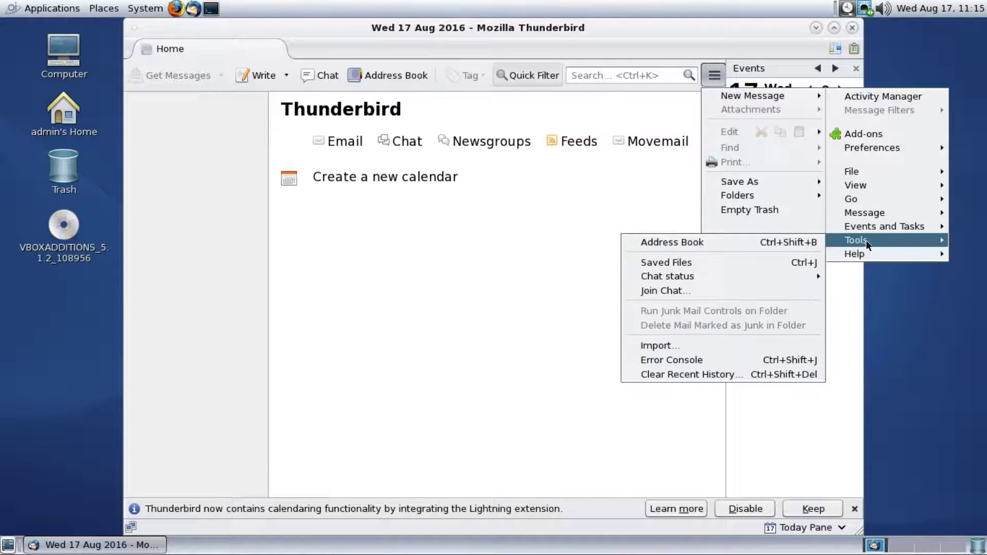
{"action": "mouse_move", "coordinate": [857, 254]}
{"action": "left_click", "coordinate": [812, 345]}
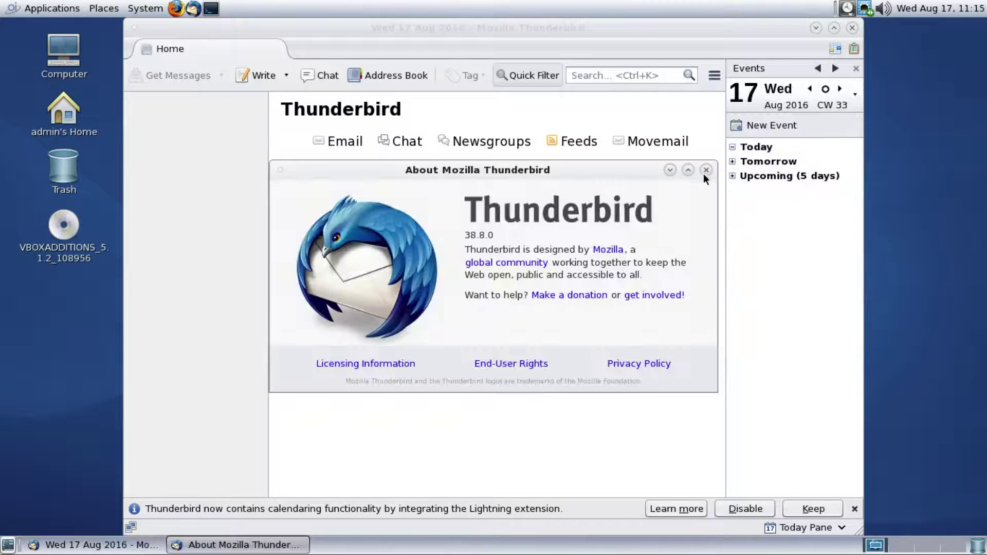
{"action": "left_click", "coordinate": [705, 172]}
{"action": "left_click", "coordinate": [851, 28]}
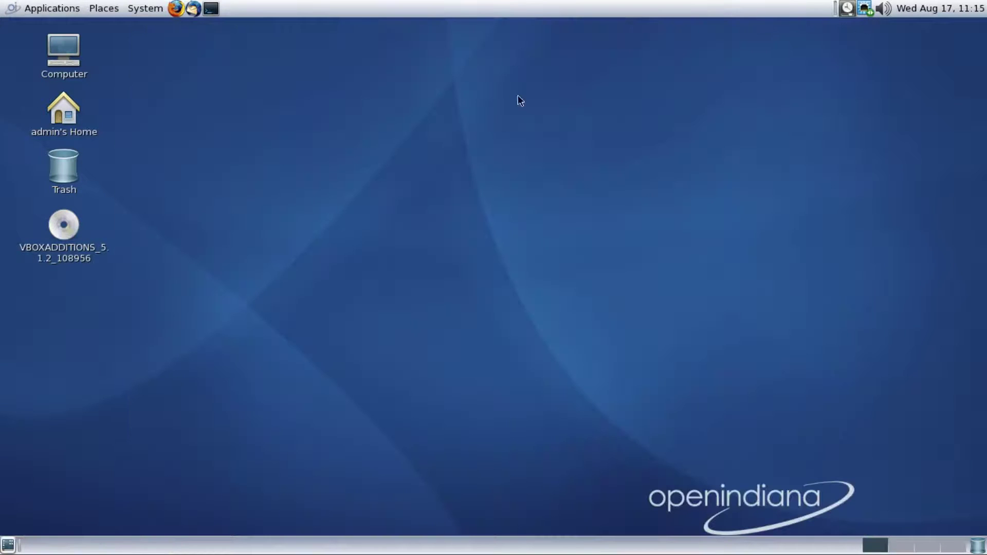
{"action": "left_click", "coordinate": [174, 5]}
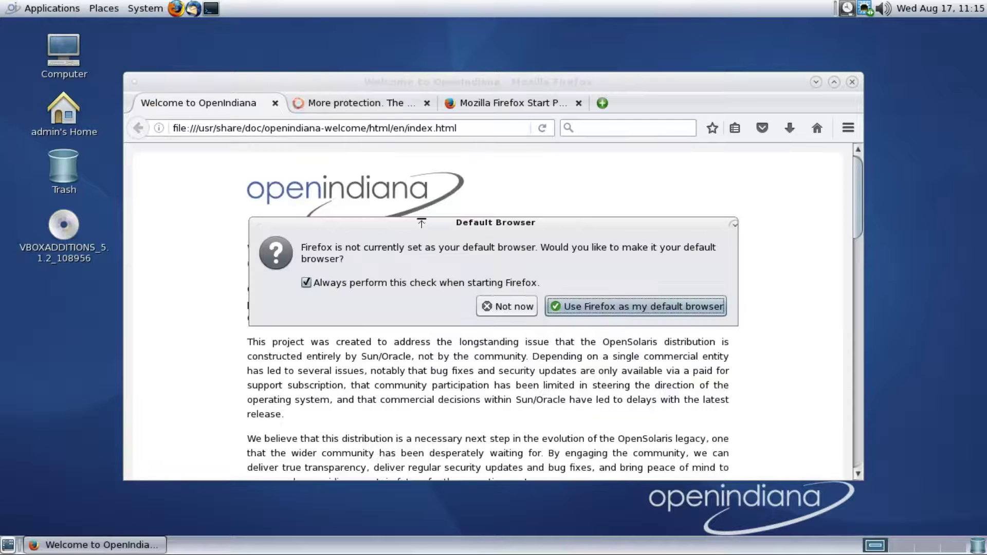
Dismiss the default-browser prompt, maximize Firefox, view About (ESR 45.3.0), then close all tabs
{"action": "left_click", "coordinate": [569, 307]}
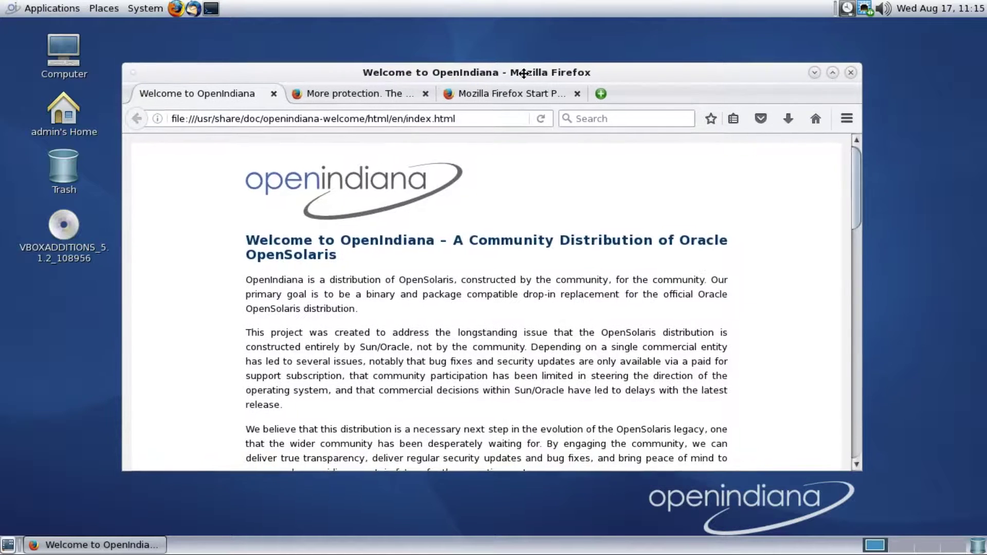
{"action": "double_click", "coordinate": [520, 81]}
{"action": "left_click", "coordinate": [971, 74]}
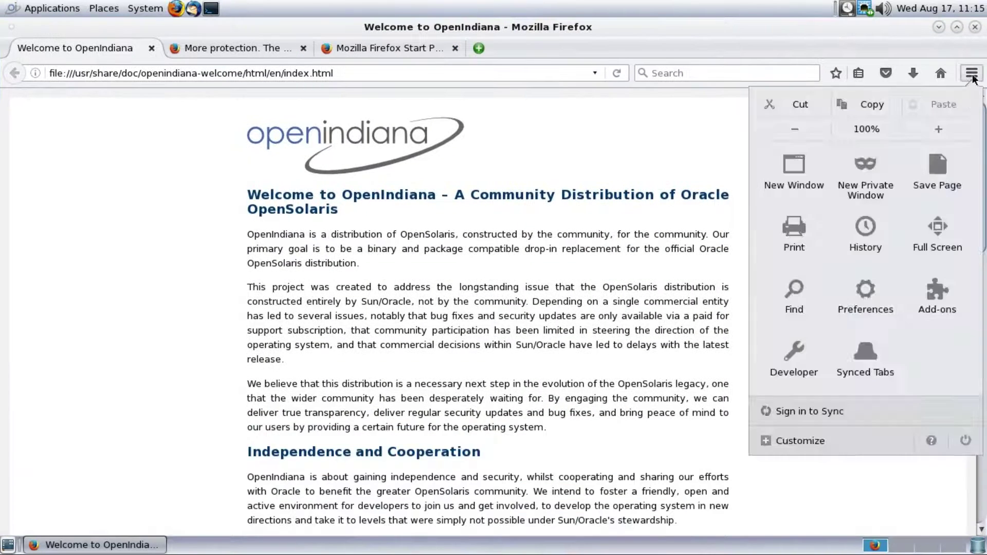
{"action": "left_click", "coordinate": [929, 440]}
{"action": "left_click", "coordinate": [827, 260]}
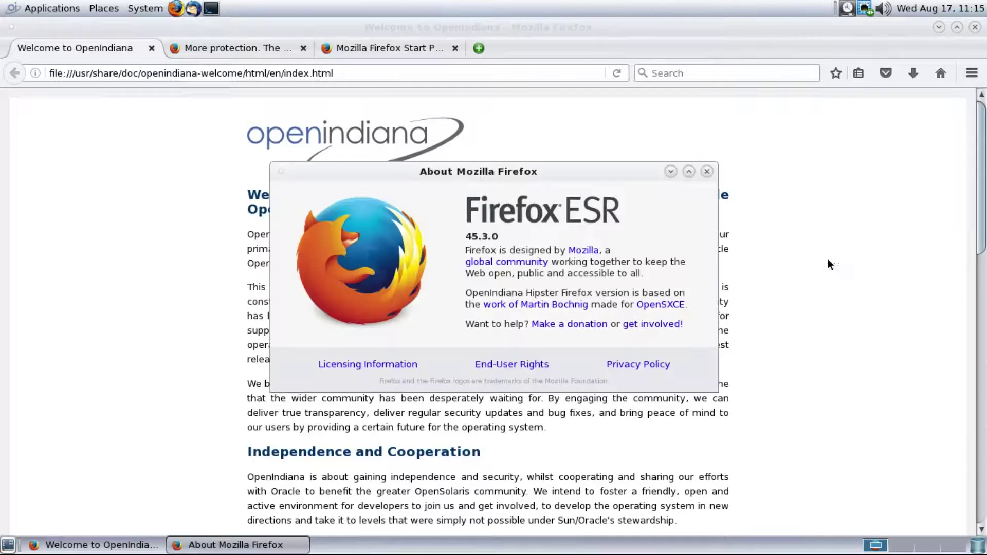
{"action": "left_click", "coordinate": [707, 171]}
{"action": "left_click", "coordinate": [975, 28]}
{"action": "left_click", "coordinate": [624, 304]}
Browse the System > Preferences submenus, then launch System > Control Centre
{"action": "left_click", "coordinate": [148, 12]}
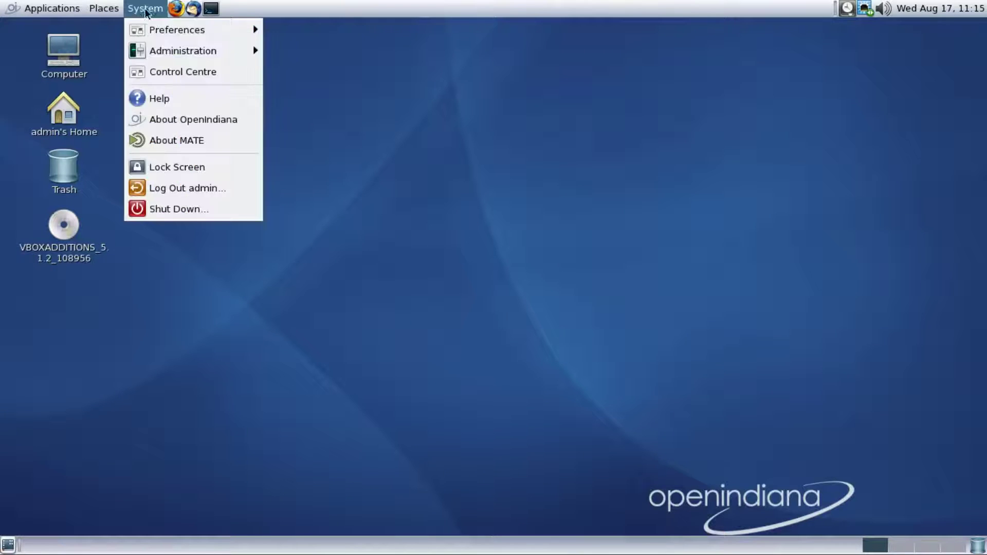
{"action": "mouse_move", "coordinate": [150, 30]}
{"action": "mouse_move", "coordinate": [284, 30]}
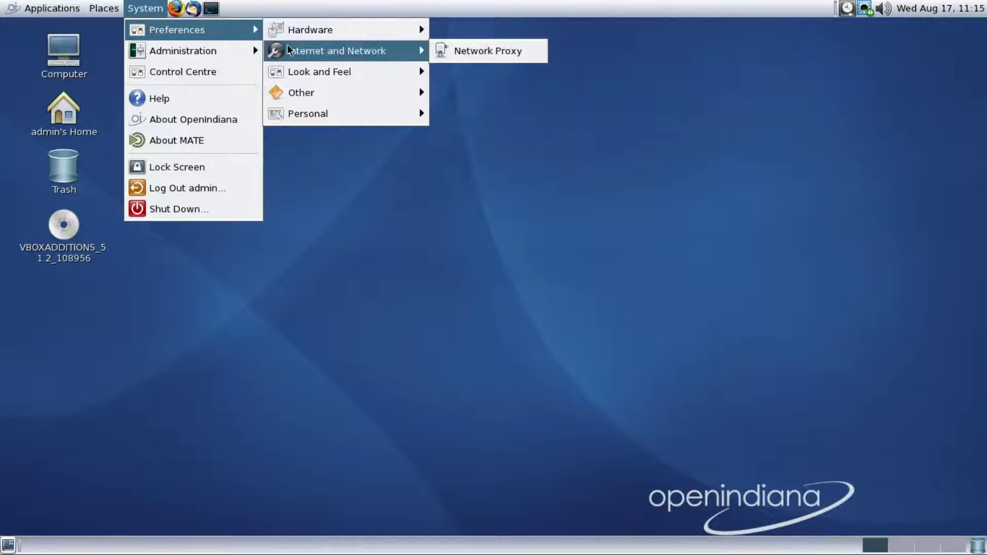
{"action": "mouse_move", "coordinate": [296, 75]}
{"action": "mouse_move", "coordinate": [300, 96]}
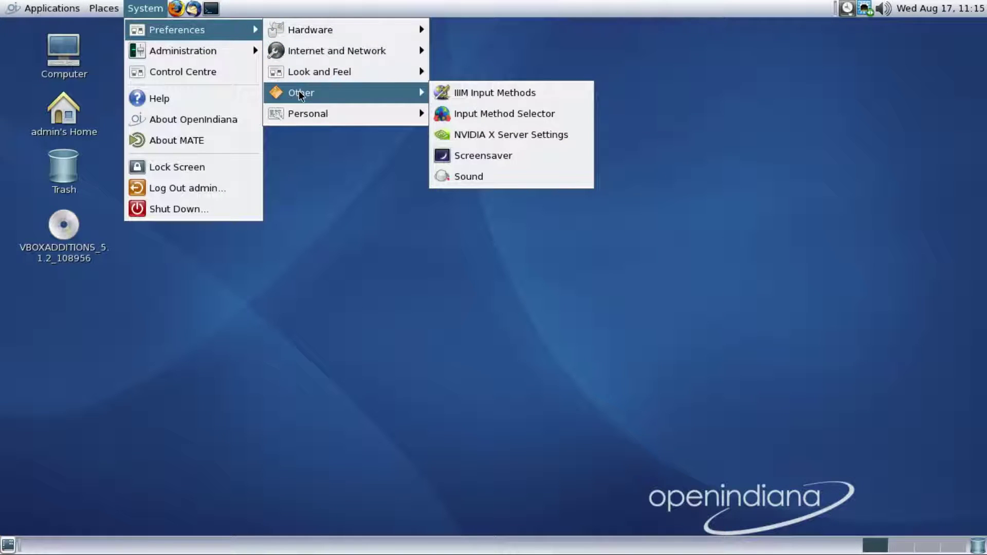
{"action": "mouse_move", "coordinate": [303, 117]}
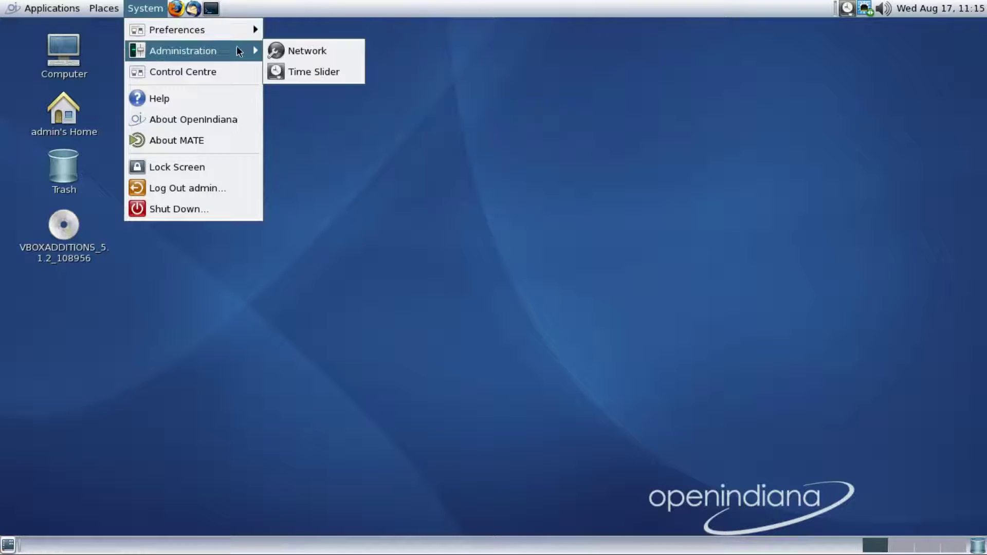
{"action": "left_click", "coordinate": [242, 76]}
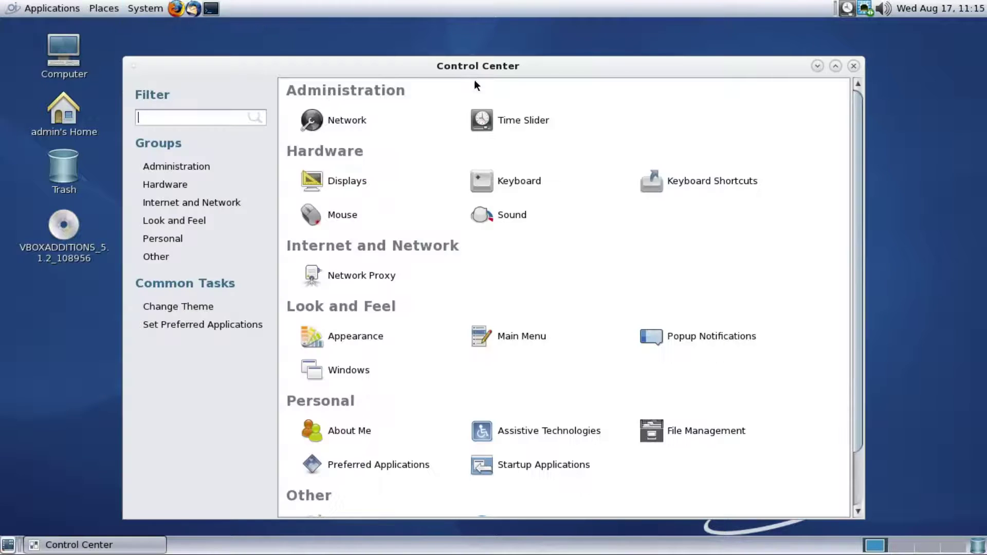
Maximize Control Center and review the Appearance Background, Fonts and Interface tabs before closing it
{"action": "left_click", "coordinate": [835, 66]}
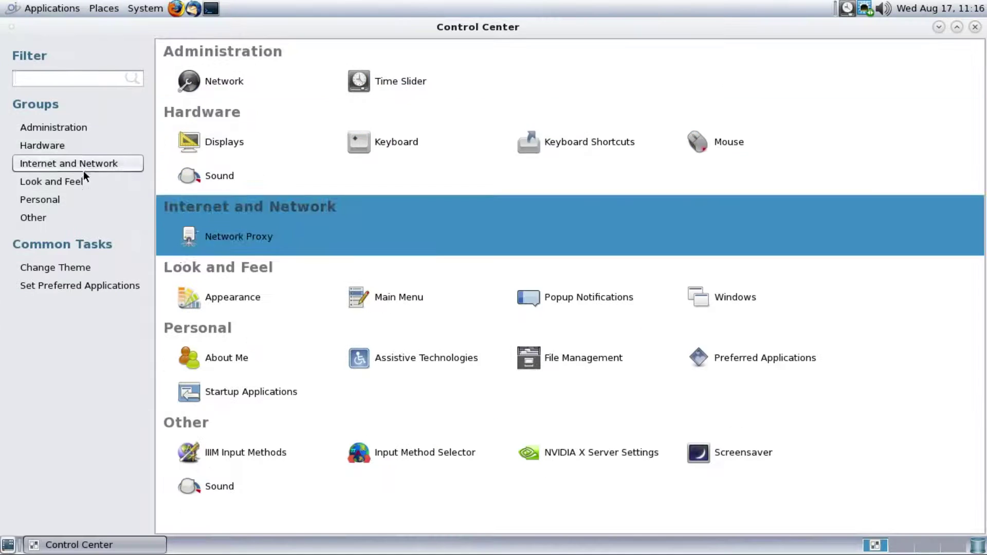
{"action": "left_click", "coordinate": [61, 268]}
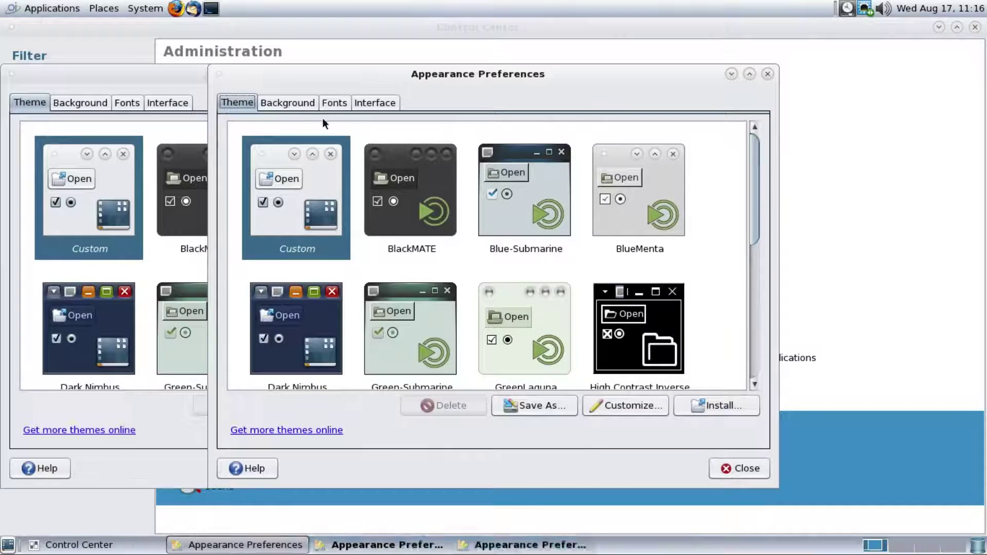
{"action": "left_click", "coordinate": [311, 103]}
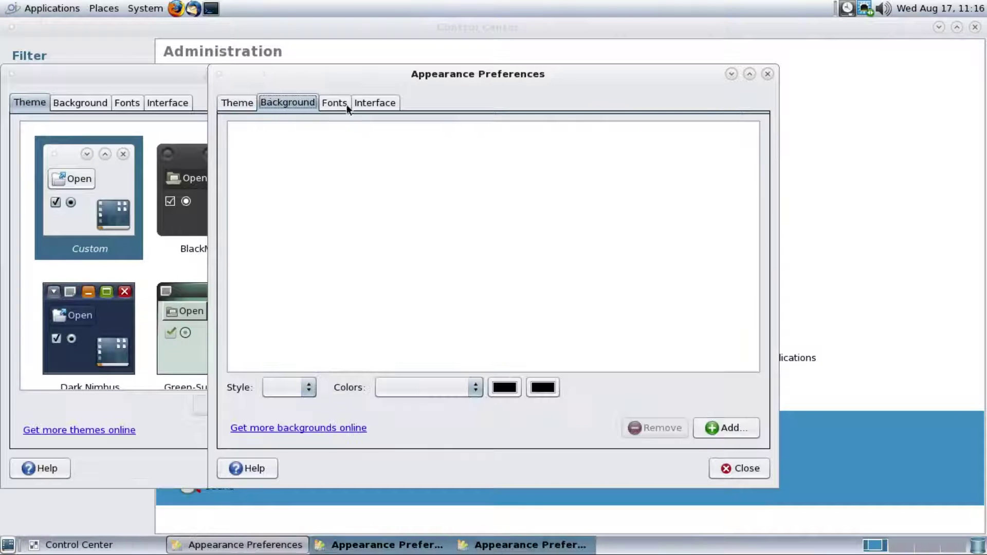
{"action": "left_click", "coordinate": [335, 102]}
{"action": "left_click", "coordinate": [375, 103]}
{"action": "left_click", "coordinate": [766, 73]}
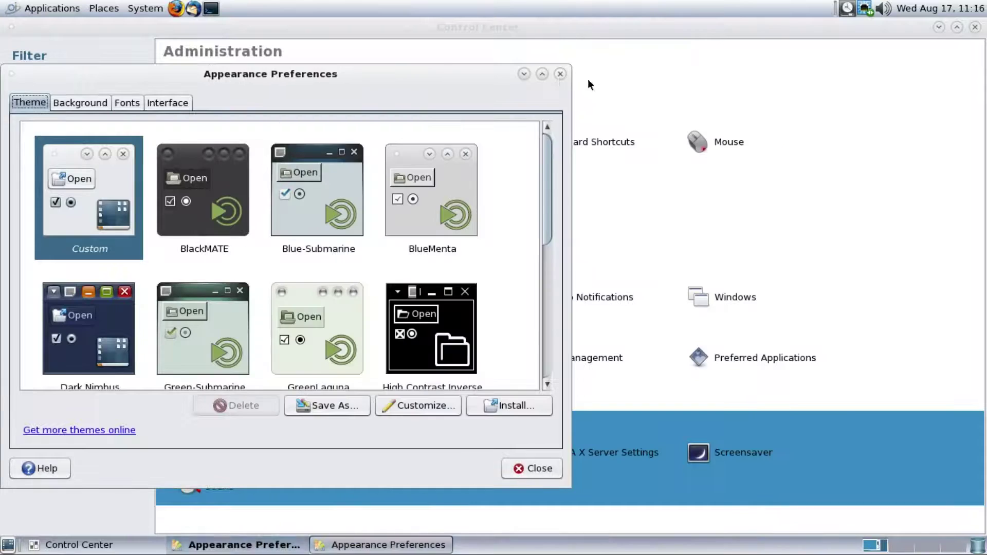
{"action": "left_click", "coordinate": [595, 85]}
Review the Preferred Applications Multimedia, System, Office and Accessibility tabs, then close it
{"action": "left_click", "coordinate": [135, 285]}
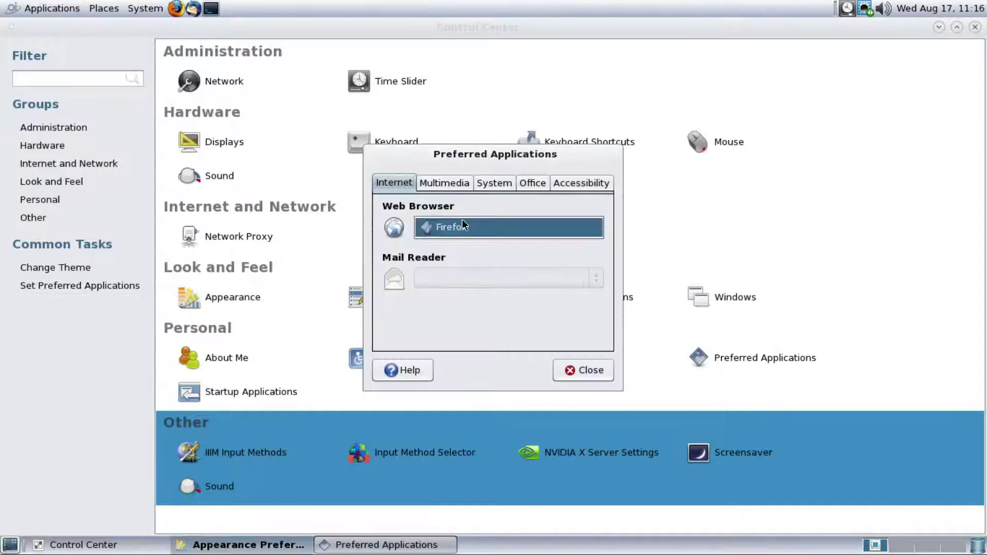
{"action": "left_click", "coordinate": [443, 184]}
{"action": "left_click", "coordinate": [495, 183]}
{"action": "left_click", "coordinate": [533, 183]}
{"action": "left_click", "coordinate": [581, 184]}
{"action": "left_click", "coordinate": [580, 370]}
Open Network Preferences as administrator with the admin password, then close it with OK
{"action": "left_click", "coordinate": [257, 82]}
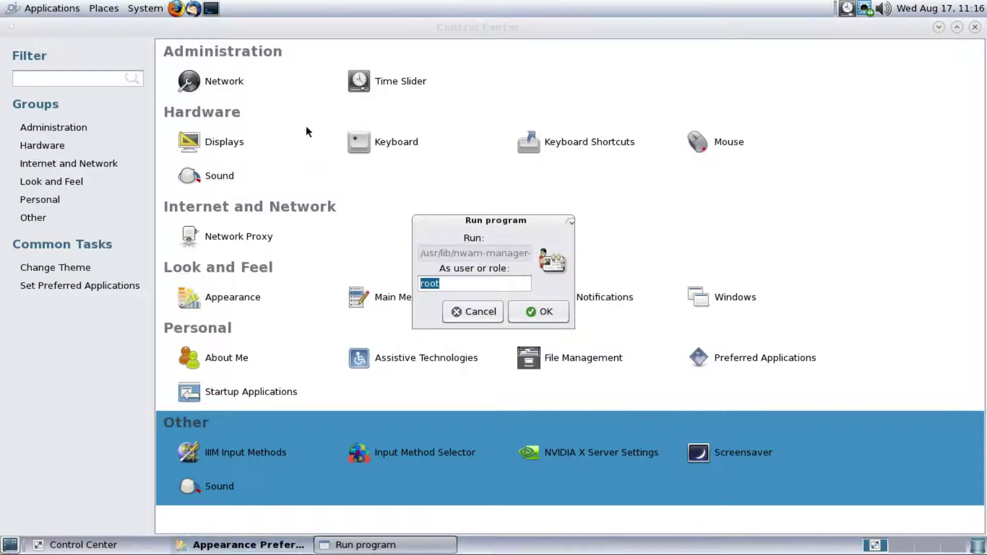
{"action": "left_click", "coordinate": [536, 312]}
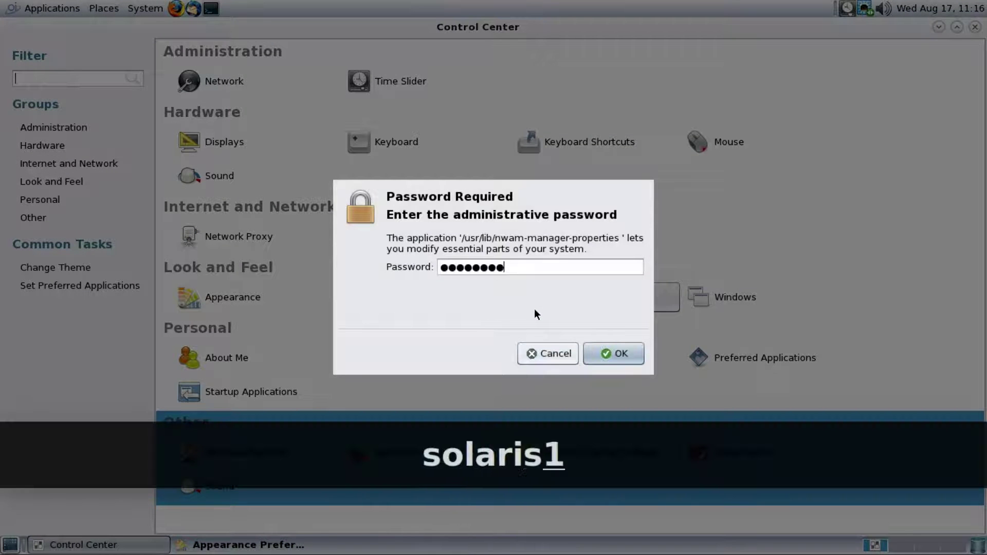
{"action": "key", "text": "Return"}
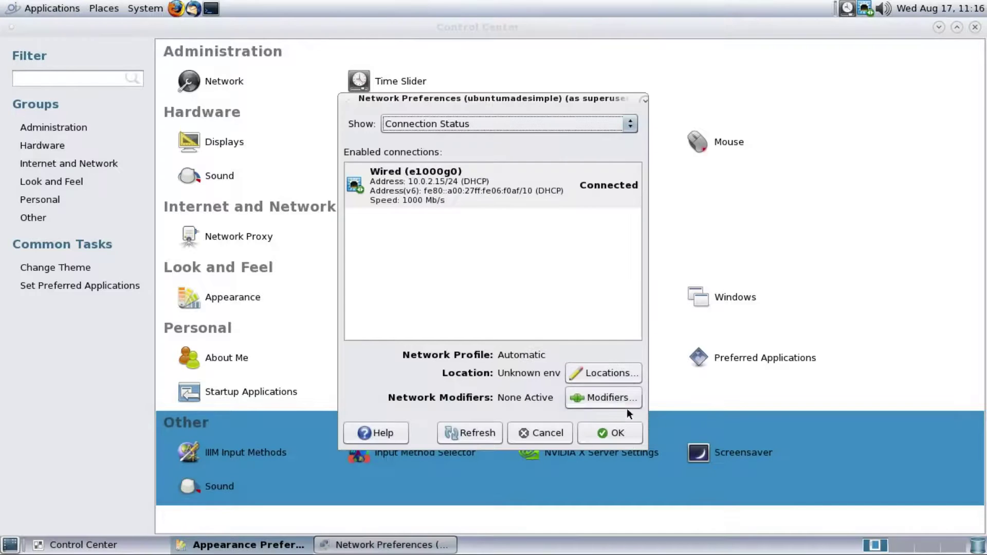
{"action": "left_click", "coordinate": [617, 434]}
Open Time Slider Manager as administrator and close it with Time Slider still enabled
{"action": "left_click", "coordinate": [378, 80]}
{"action": "left_click", "coordinate": [535, 312]}
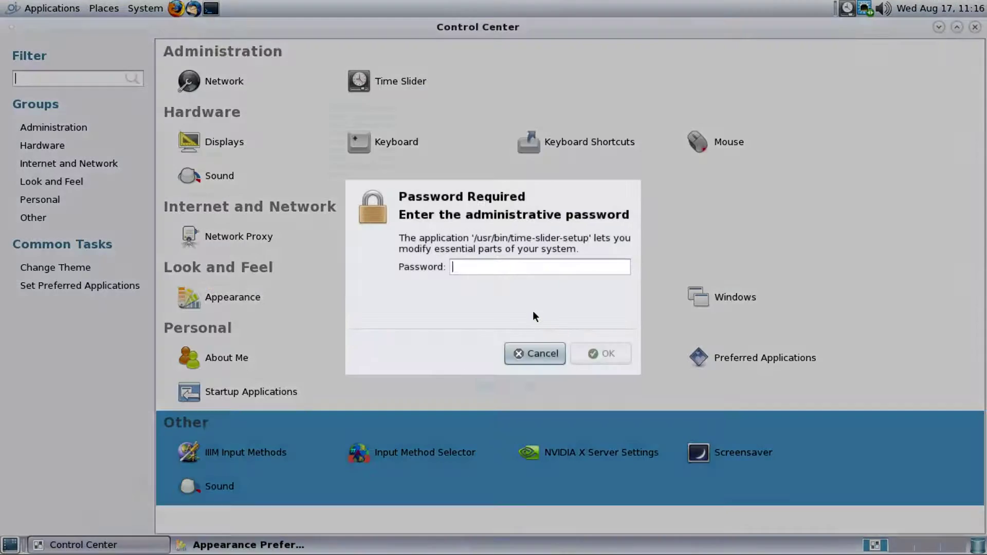
{"action": "key", "text": "Return"}
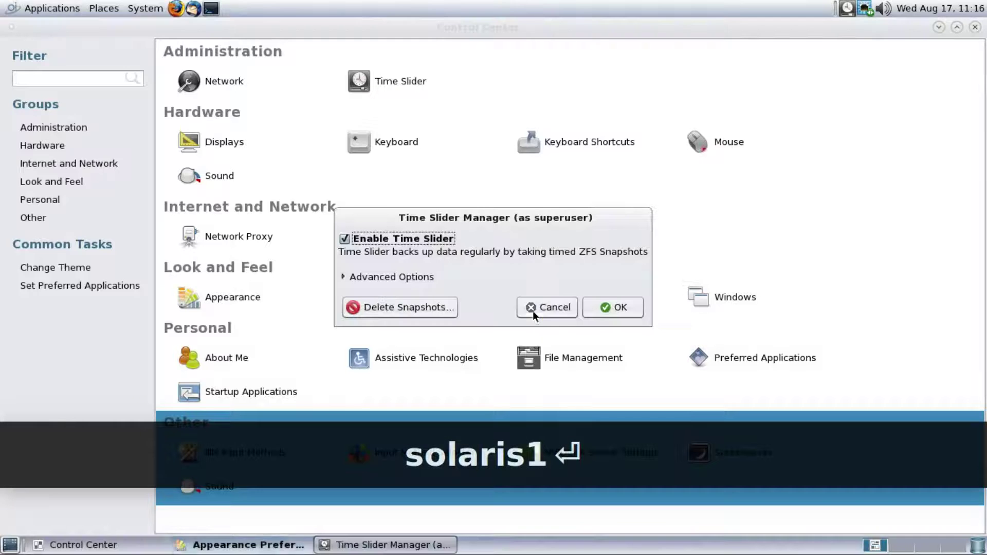
{"action": "left_click", "coordinate": [597, 305]}
Check Monitor Preferences, keeping the resolution at 1366 x 768, and close it
{"action": "left_click", "coordinate": [241, 144]}
{"action": "left_click", "coordinate": [707, 225]}
{"action": "left_click", "coordinate": [706, 223]}
{"action": "left_click", "coordinate": [693, 273]}
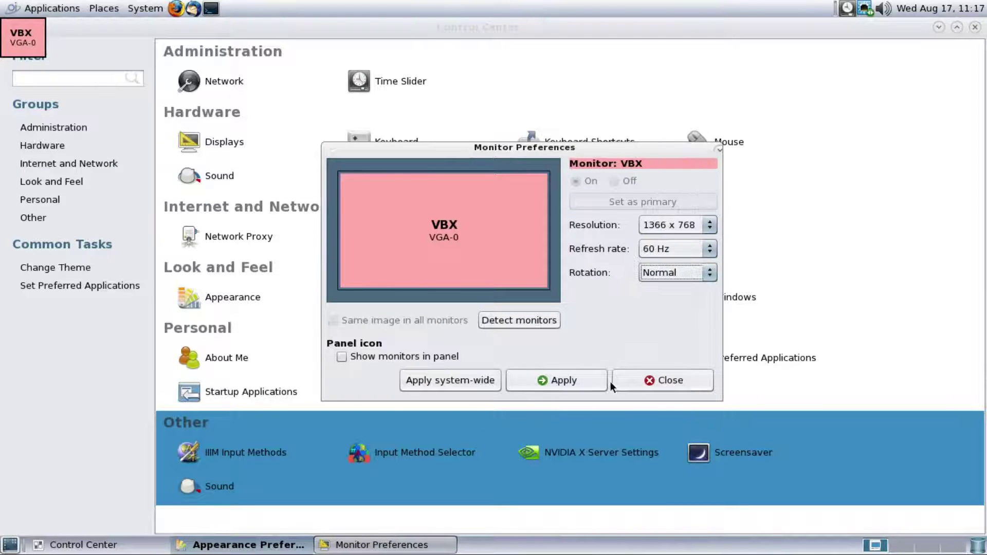
{"action": "left_click", "coordinate": [625, 380]}
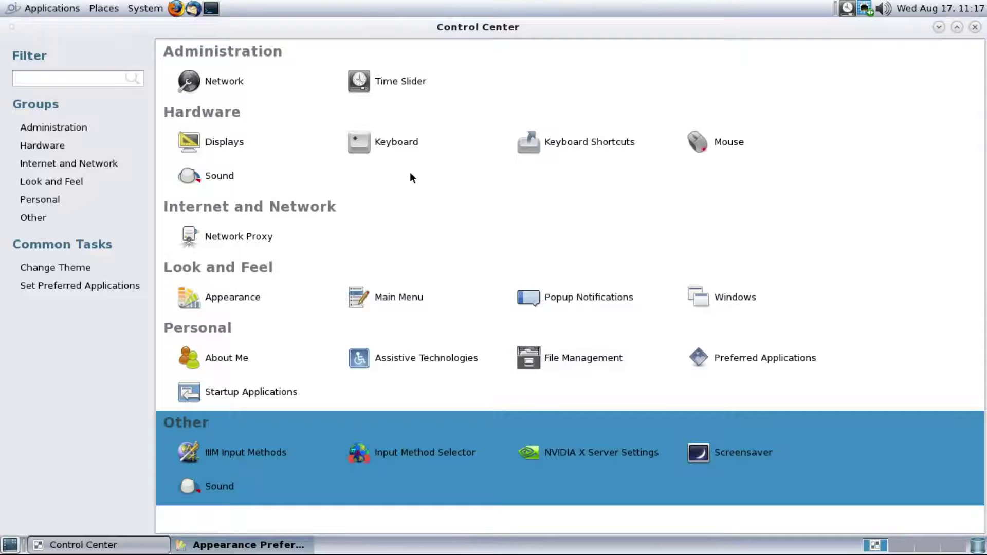
Review the Keyboard Preferences Layouts, Accessibility, Mouse Keys and Typing Break tabs, then close it
{"action": "left_click", "coordinate": [393, 145]}
{"action": "left_click", "coordinate": [406, 126]}
{"action": "left_click", "coordinate": [452, 123]}
{"action": "left_click", "coordinate": [514, 123]}
{"action": "left_click", "coordinate": [579, 123]}
{"action": "left_click", "coordinate": [629, 430]}
Look through the Keyboard Shortcuts list and Mouse Preferences, closing both
{"action": "left_click", "coordinate": [563, 144]}
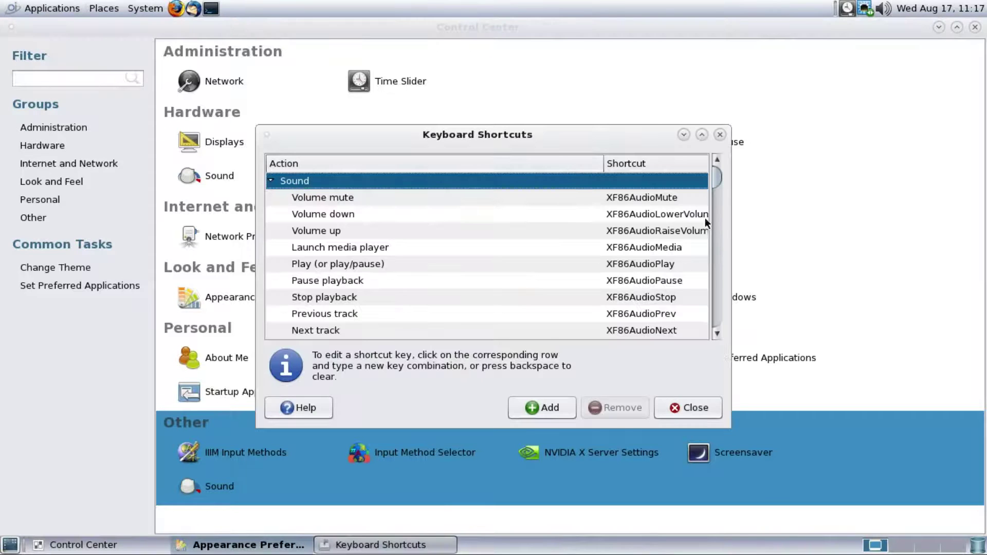
{"action": "scroll", "coordinate": [720, 192], "scroll_direction": "down", "scroll_amount": 5}
{"action": "scroll", "coordinate": [704, 177], "scroll_direction": "up", "scroll_amount": 5}
{"action": "left_click", "coordinate": [692, 417]}
{"action": "left_click", "coordinate": [697, 144]}
{"action": "left_click", "coordinate": [634, 459]}
Start Sound Preferences, and while it loads, review the Network Proxy ignored hosts and close it
{"action": "left_click", "coordinate": [241, 180]}
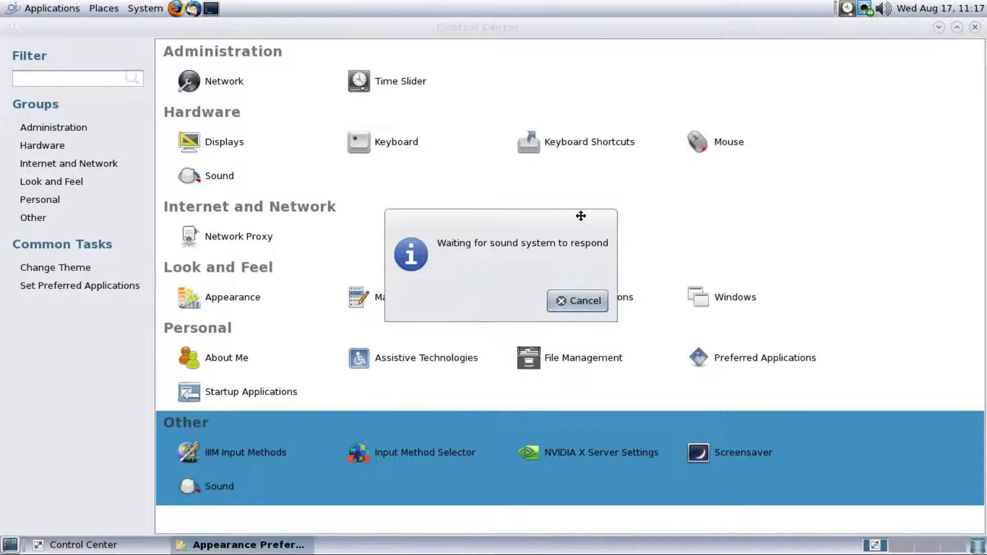
{"action": "left_click_drag", "start_coordinate": [575, 216], "coordinate": [859, 84]}
{"action": "left_click", "coordinate": [209, 248]}
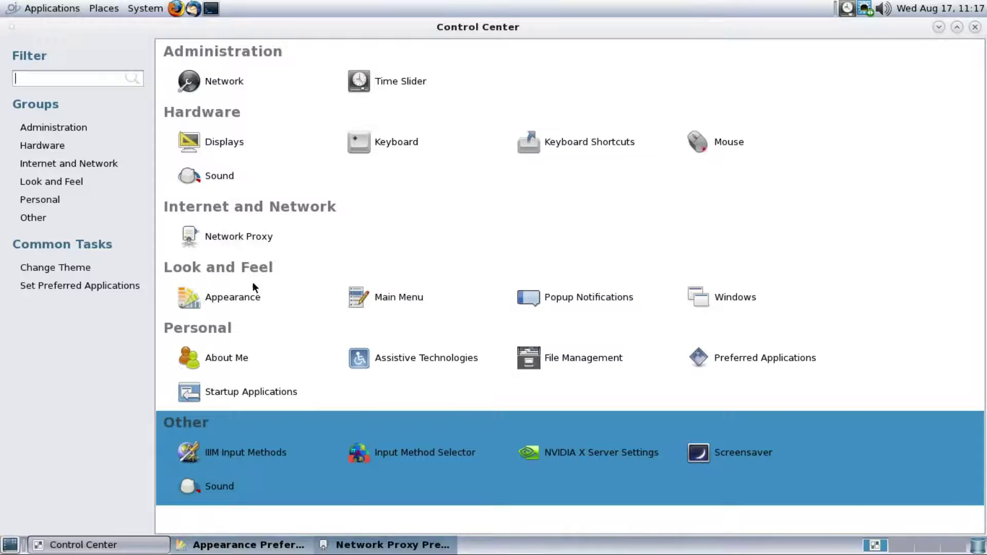
{"action": "left_click", "coordinate": [431, 162]}
{"action": "left_click", "coordinate": [654, 389]}
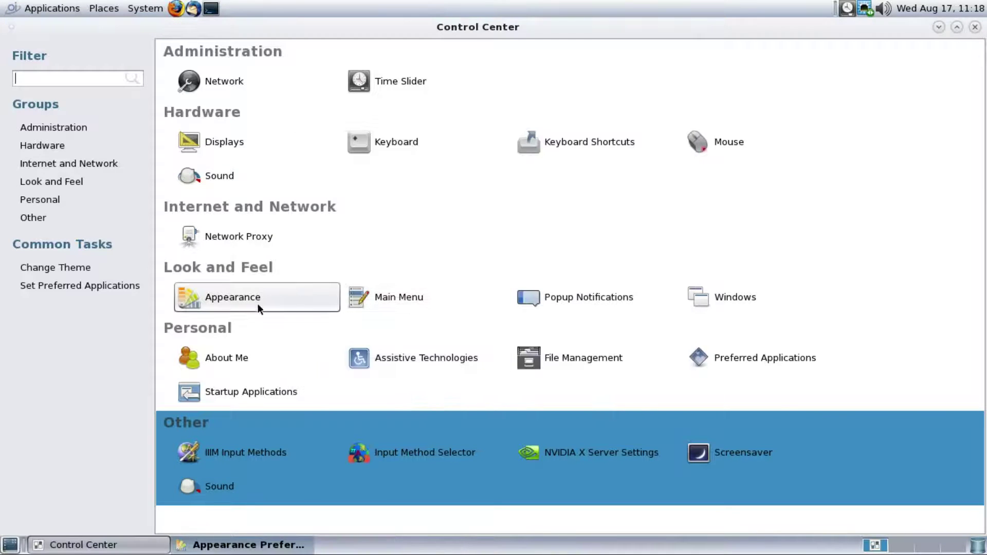
Review the Appearance Background, Fonts and Interface tabs, then close Appearance Preferences
{"action": "left_click", "coordinate": [267, 303]}
{"action": "left_click", "coordinate": [295, 106]}
{"action": "left_click", "coordinate": [336, 103]}
{"action": "left_click", "coordinate": [369, 103]}
{"action": "left_click", "coordinate": [767, 74]}
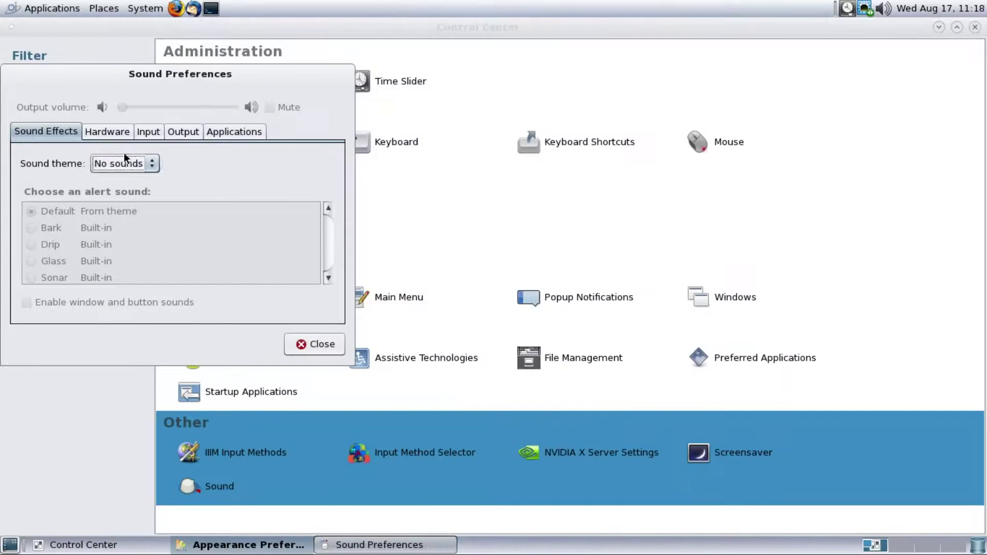
Browse the Sound Preferences Hardware, Input, Output and Applications tabs with No sounds theme, then close
{"action": "left_click", "coordinate": [107, 131]}
{"action": "left_click", "coordinate": [148, 132]}
{"action": "left_click", "coordinate": [183, 132]}
{"action": "left_click", "coordinate": [217, 134]}
{"action": "left_click", "coordinate": [308, 343]}
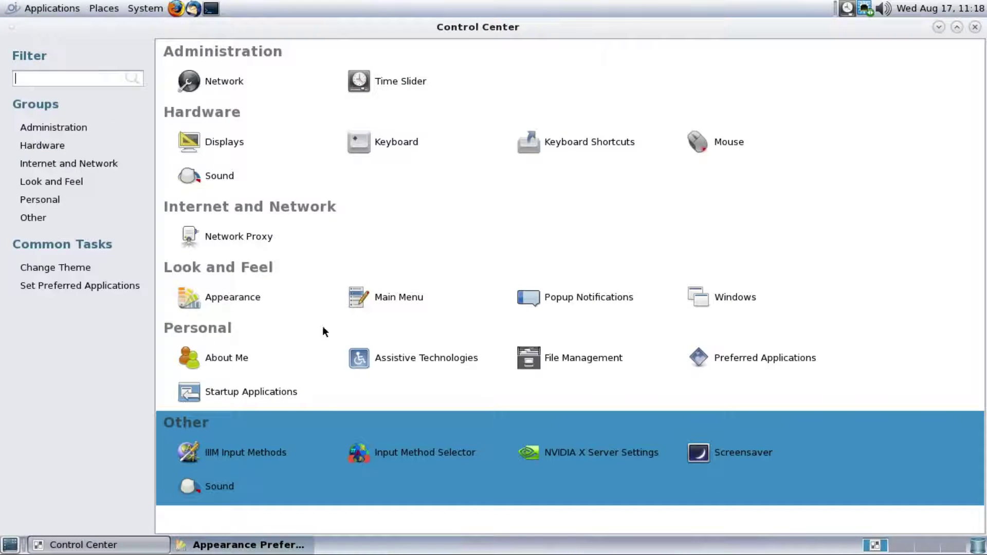
Close the Main Menu editor and keep the Popup Notifications theme as Nodoka
{"action": "left_click", "coordinate": [418, 295]}
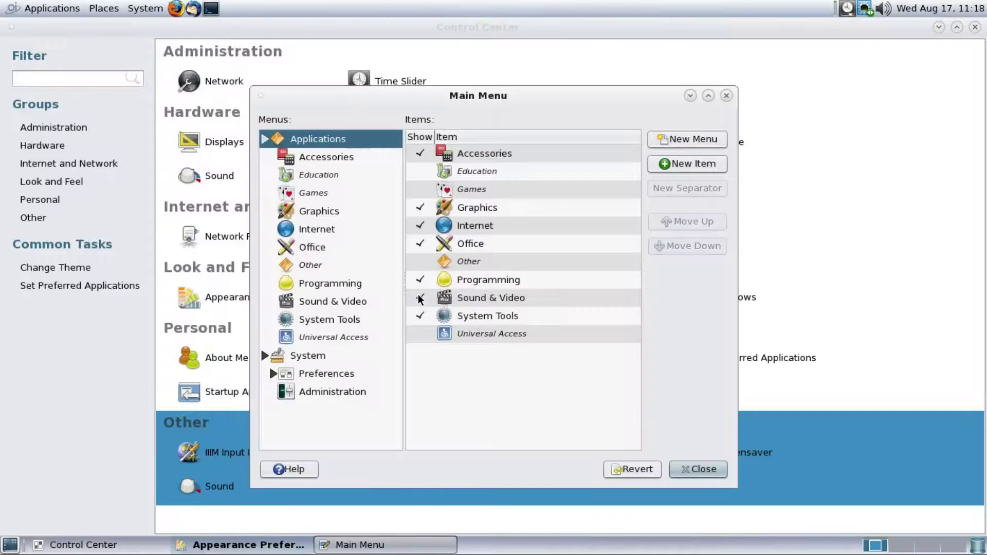
{"action": "left_click", "coordinate": [721, 95]}
{"action": "left_click", "coordinate": [589, 297]}
{"action": "left_click", "coordinate": [550, 235]}
{"action": "left_click", "coordinate": [550, 239]}
{"action": "left_click", "coordinate": [545, 334]}
Review Window Preferences placement settings and the About Me dialog, closing each
{"action": "left_click", "coordinate": [700, 296]}
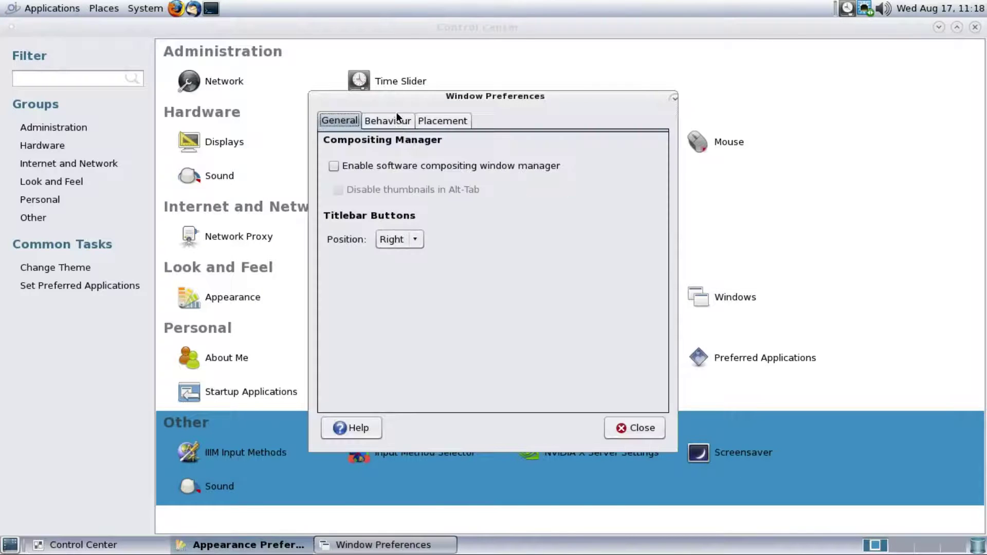
{"action": "left_click", "coordinate": [443, 120]}
{"action": "left_click", "coordinate": [637, 425]}
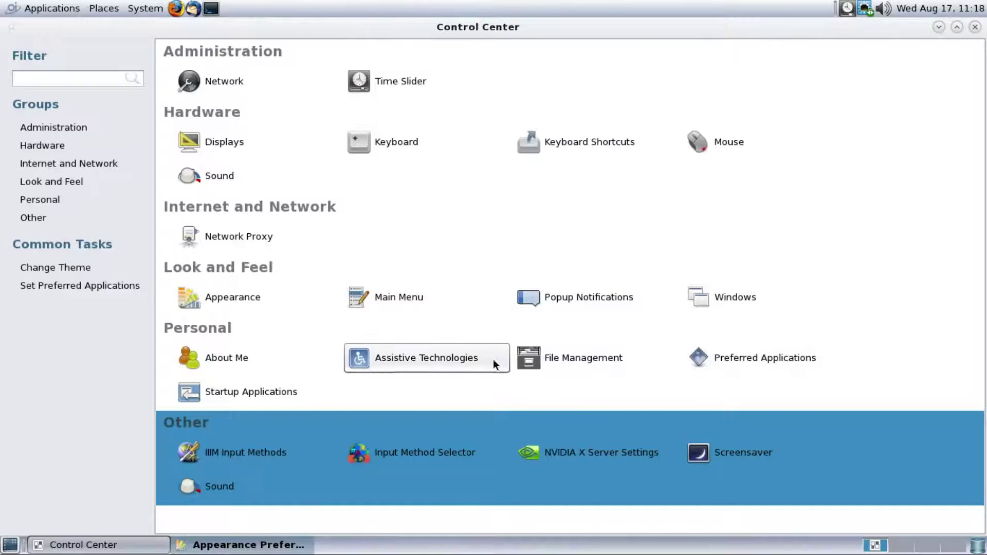
{"action": "left_click", "coordinate": [254, 355]}
{"action": "left_click", "coordinate": [607, 319]}
From Assistive Technologies, review the Preferred Applications Multimedia and Internet tabs, then close it
{"action": "left_click", "coordinate": [406, 358]}
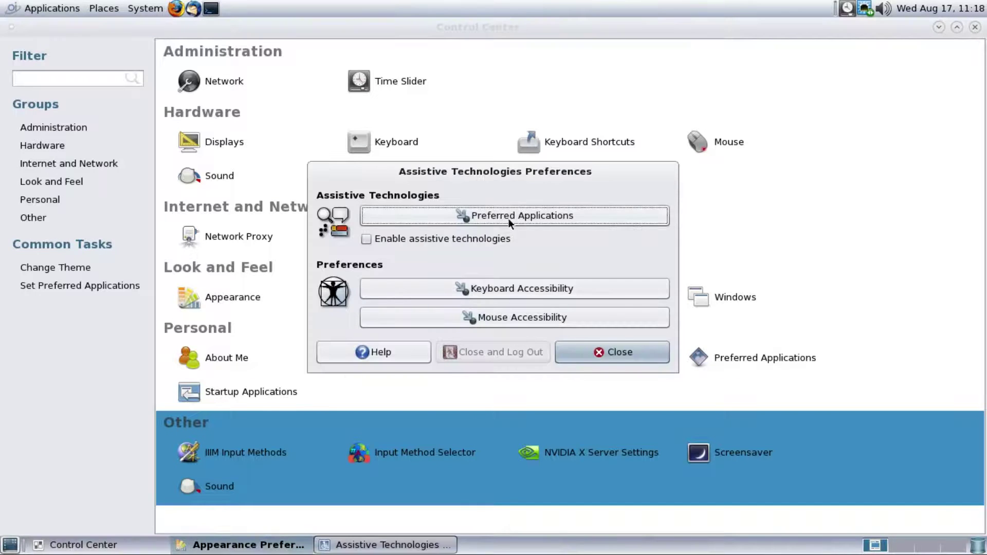
{"action": "left_click", "coordinate": [514, 216]}
{"action": "left_click", "coordinate": [443, 183]}
{"action": "left_click", "coordinate": [395, 184]}
{"action": "left_click", "coordinate": [583, 371]}
Open and close the Keyboard and Mouse accessibility preferences, then close Assistive Technologies
{"action": "left_click", "coordinate": [515, 295]}
{"action": "scroll", "coordinate": [514, 126], "scroll_direction": "down", "scroll_amount": 2}
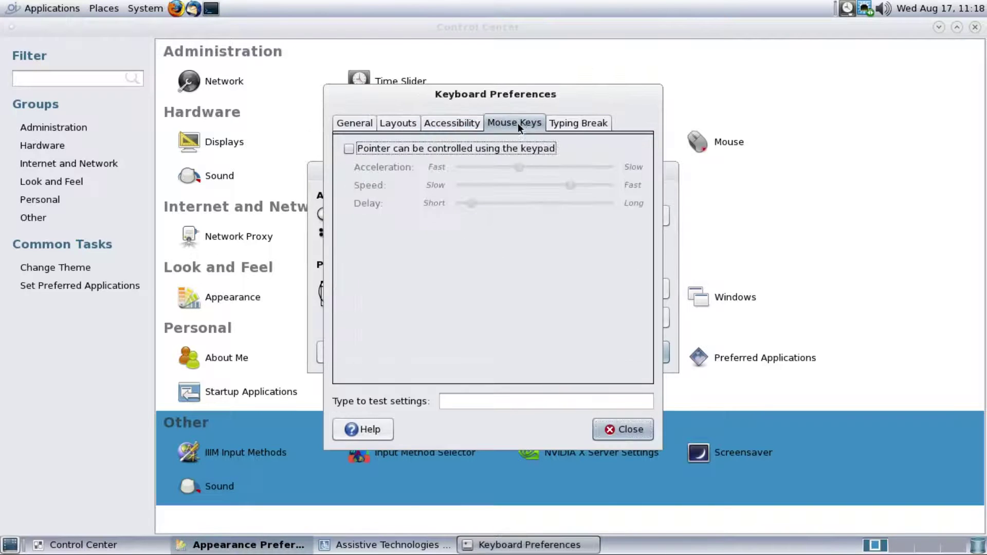
{"action": "scroll", "coordinate": [404, 124], "scroll_direction": "up", "scroll_amount": 4}
{"action": "left_click", "coordinate": [623, 429]}
{"action": "left_click", "coordinate": [551, 316]}
{"action": "left_click", "coordinate": [629, 460]}
{"action": "left_click", "coordinate": [617, 350]}
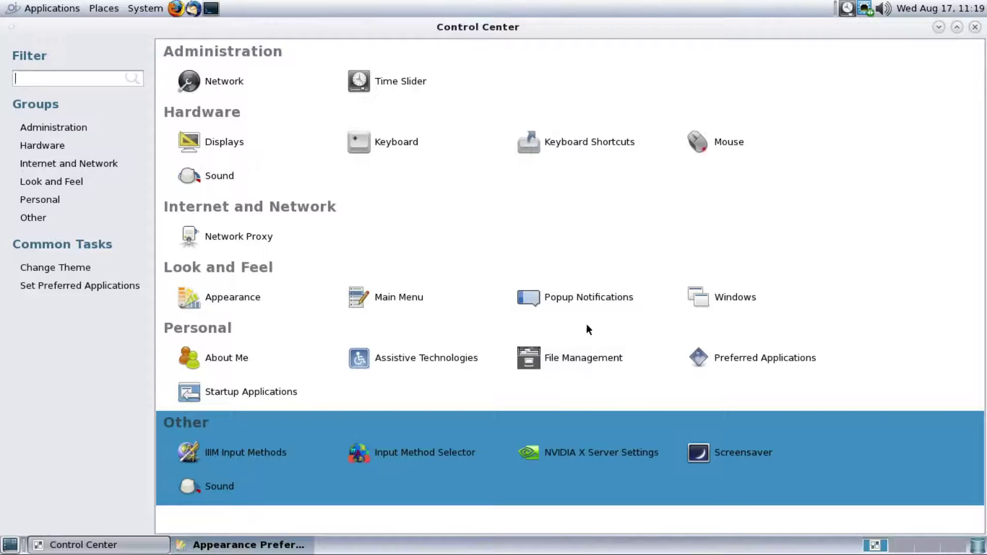
Review Window Preferences behaviour and placement, then Startup Applications session options, closing both
{"action": "left_click", "coordinate": [735, 297]}
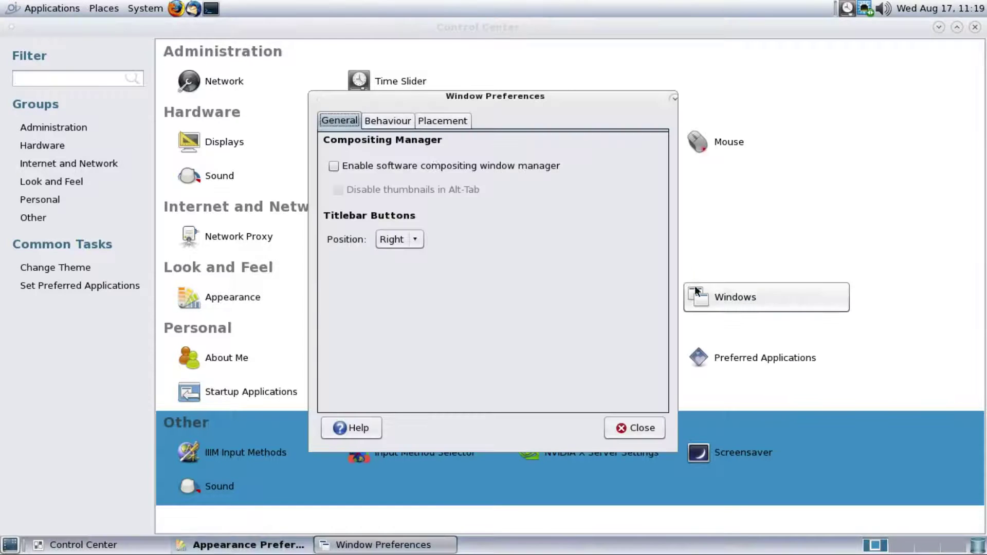
{"action": "left_click", "coordinate": [395, 123]}
{"action": "left_click", "coordinate": [453, 122]}
{"action": "left_click", "coordinate": [625, 432]}
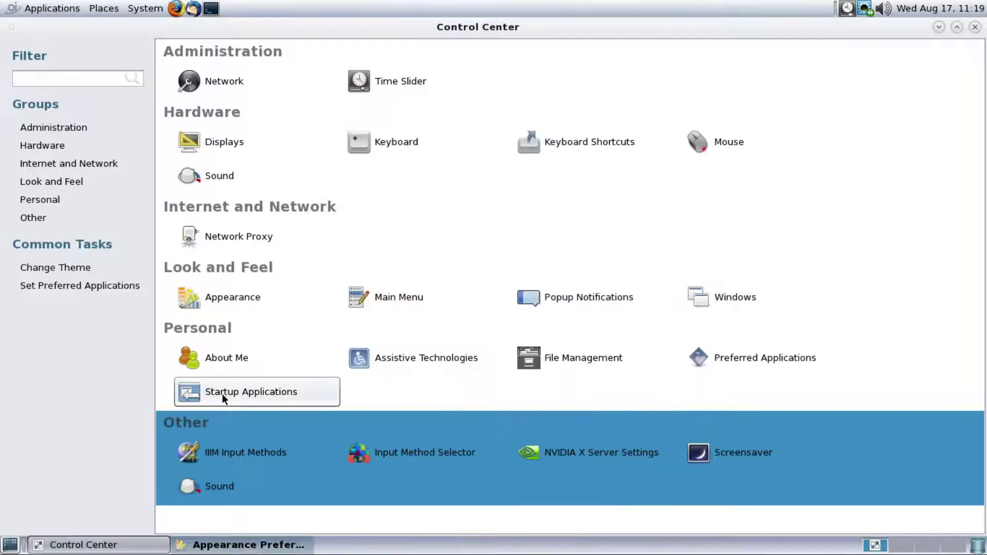
{"action": "left_click", "coordinate": [221, 392]}
{"action": "left_click", "coordinate": [438, 168]}
{"action": "left_click", "coordinate": [610, 392]}
Browse the IIIM Input Method editor's languages, trigger key, keyboard and hotkey tabs, then close it
{"action": "left_click", "coordinate": [252, 450]}
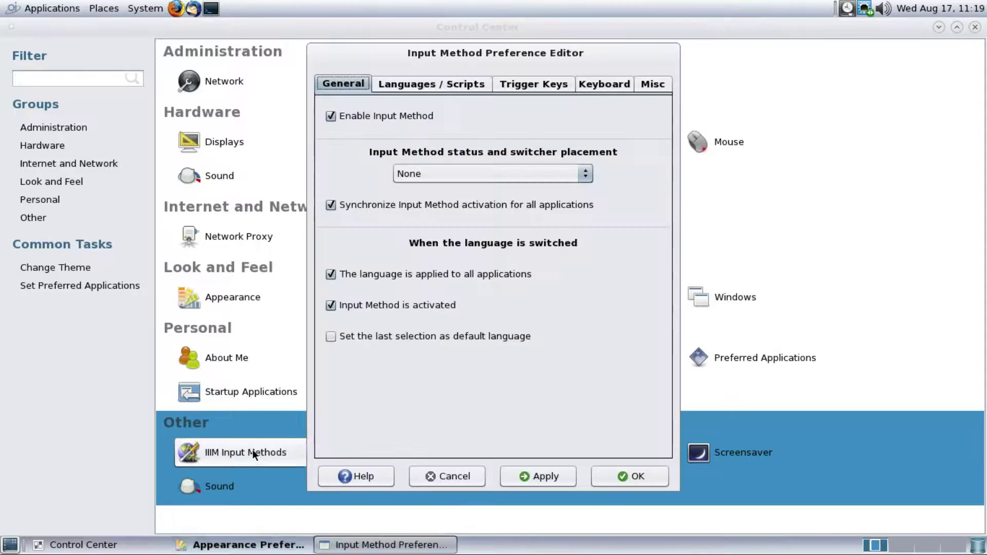
{"action": "left_click", "coordinate": [433, 85]}
{"action": "left_click", "coordinate": [524, 84]}
{"action": "left_click", "coordinate": [604, 84]}
{"action": "left_click", "coordinate": [653, 84]}
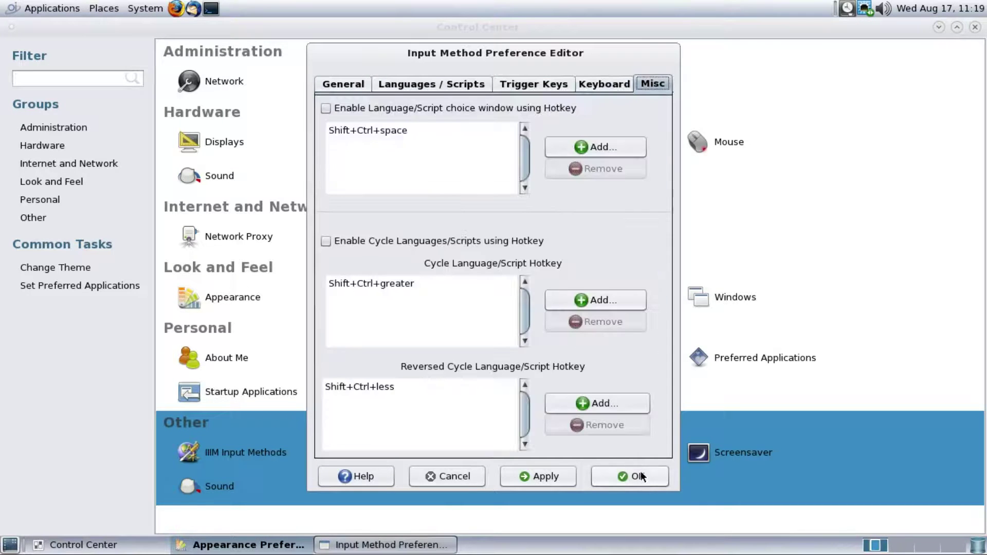
{"action": "left_click", "coordinate": [450, 476]}
{"action": "left_click", "coordinate": [626, 205]}
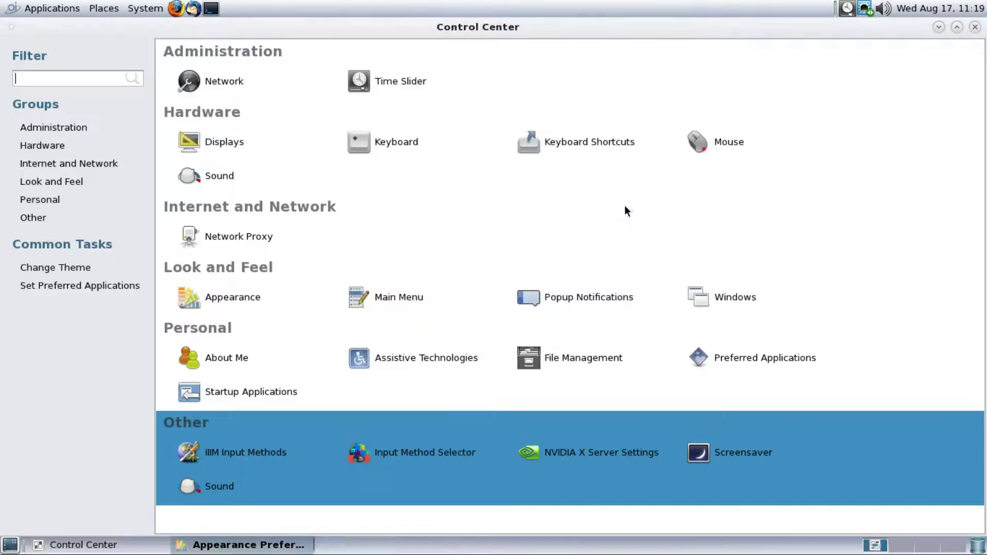
Dismiss the NVIDIA settings error, check Screensaver advanced settings, then close Control Center and Appearance Preferences
{"action": "left_click", "coordinate": [591, 448]}
{"action": "left_click", "coordinate": [599, 302]}
{"action": "left_click", "coordinate": [735, 138]}
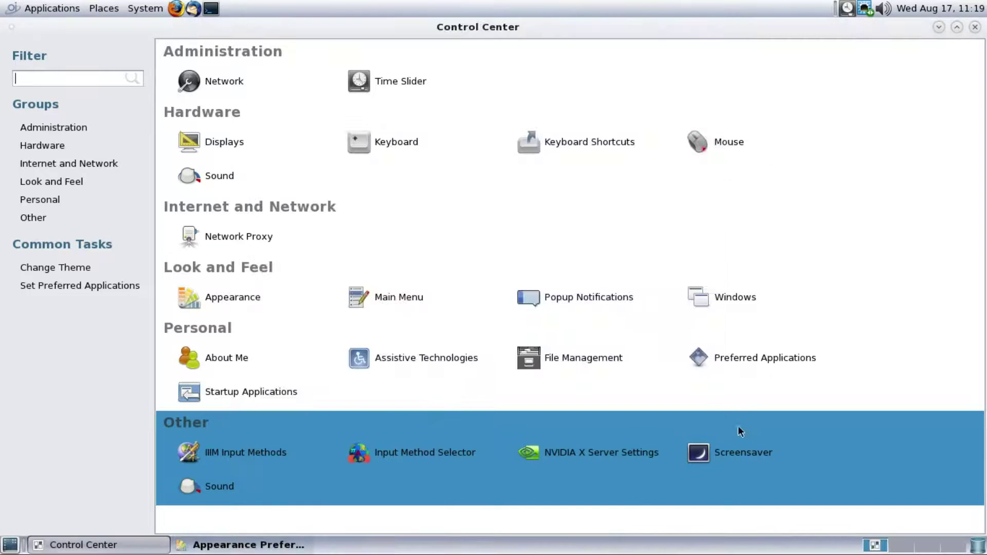
{"action": "left_click", "coordinate": [720, 453]}
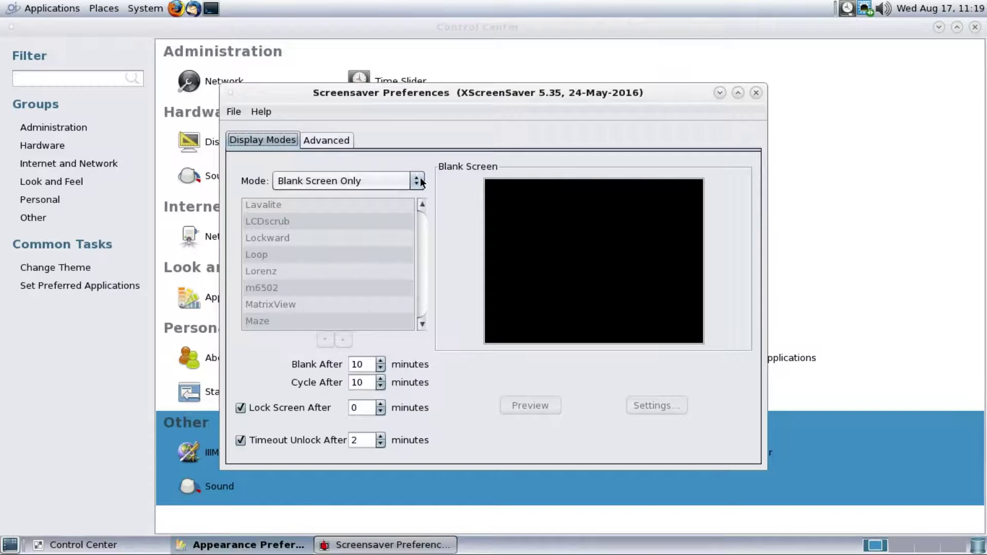
{"action": "left_click", "coordinate": [326, 140]}
{"action": "left_click", "coordinate": [756, 92]}
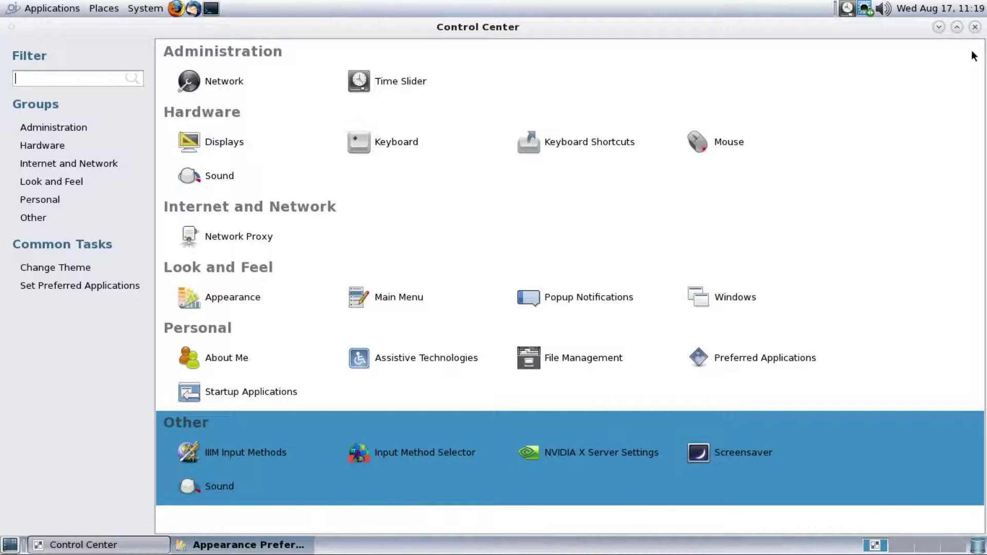
{"action": "left_click", "coordinate": [975, 27]}
{"action": "left_click", "coordinate": [766, 72]}
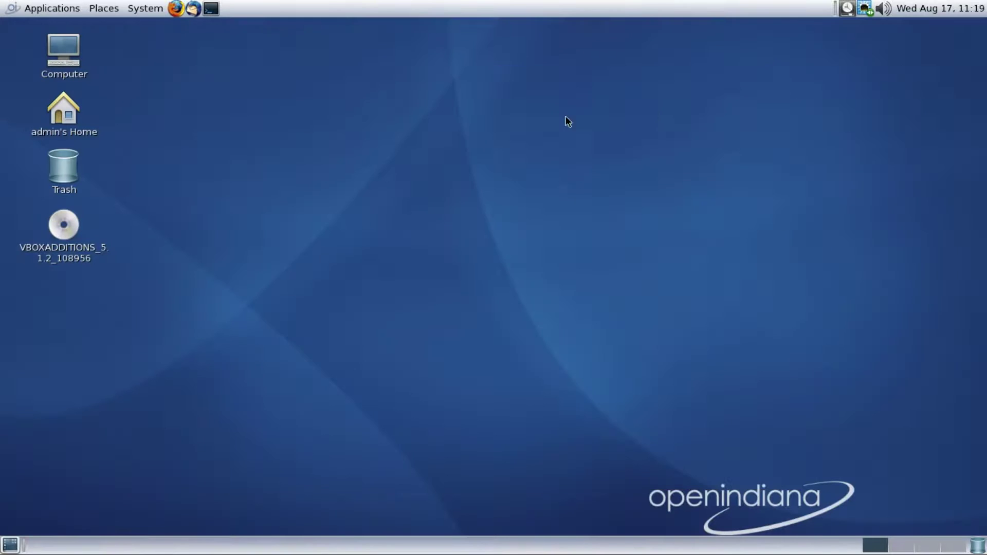
{"action": "left_click", "coordinate": [153, 8]}
{"action": "left_click", "coordinate": [164, 103]}
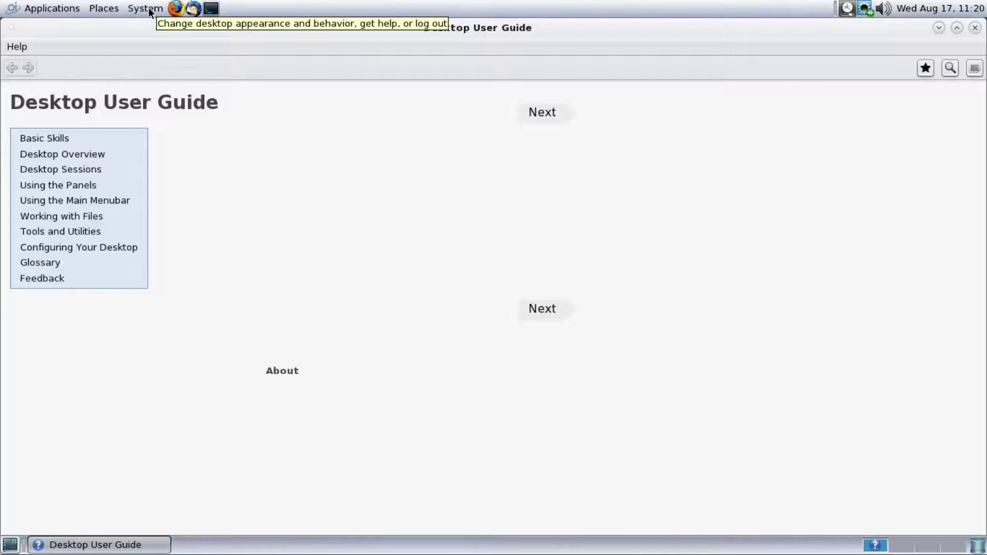
{"action": "left_click", "coordinate": [50, 138]}
{"action": "left_click", "coordinate": [12, 69]}
{"action": "left_click", "coordinate": [47, 153]}
{"action": "left_click", "coordinate": [12, 68]}
{"action": "left_click", "coordinate": [34, 168]}
{"action": "left_click", "coordinate": [12, 68]}
{"action": "left_click", "coordinate": [39, 183]}
{"action": "left_click", "coordinate": [12, 69]}
{"action": "left_click", "coordinate": [41, 201]}
{"action": "left_click", "coordinate": [12, 69]}
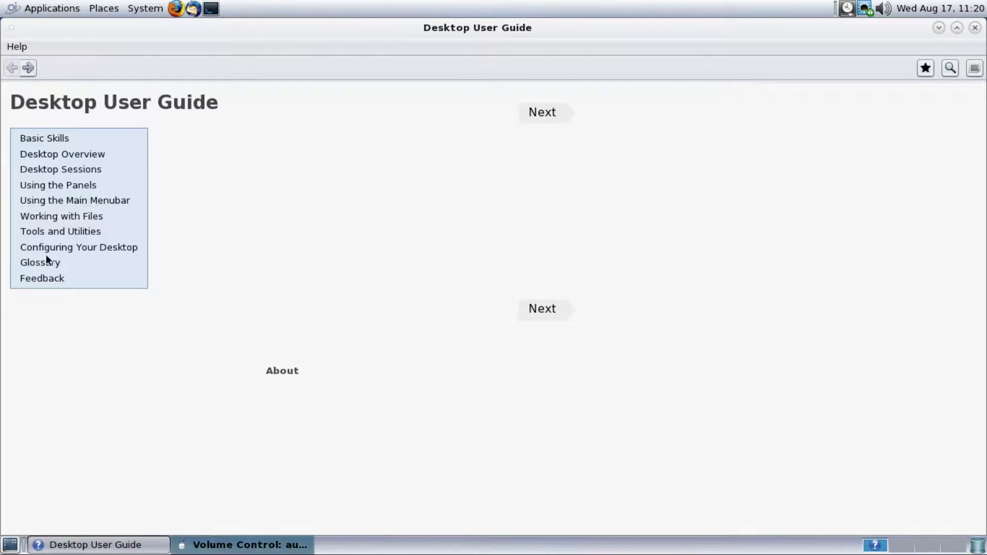
{"action": "left_click", "coordinate": [57, 216]}
{"action": "left_click", "coordinate": [11, 69]}
{"action": "left_click", "coordinate": [47, 232]}
{"action": "left_click", "coordinate": [12, 68]}
{"action": "left_click", "coordinate": [66, 248]}
{"action": "left_click", "coordinate": [12, 68]}
{"action": "left_click", "coordinate": [58, 267]}
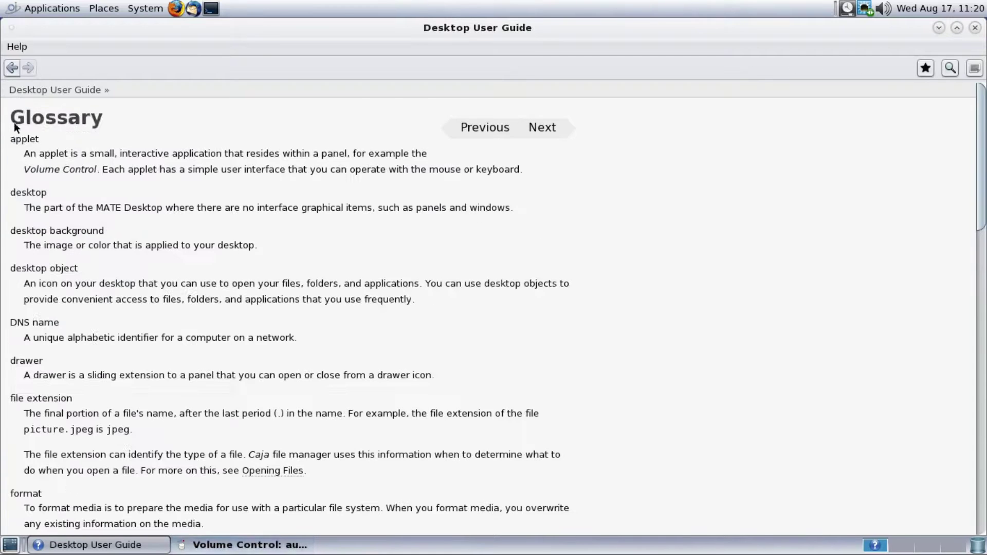
{"action": "left_click", "coordinate": [11, 68]}
{"action": "left_click", "coordinate": [30, 279]}
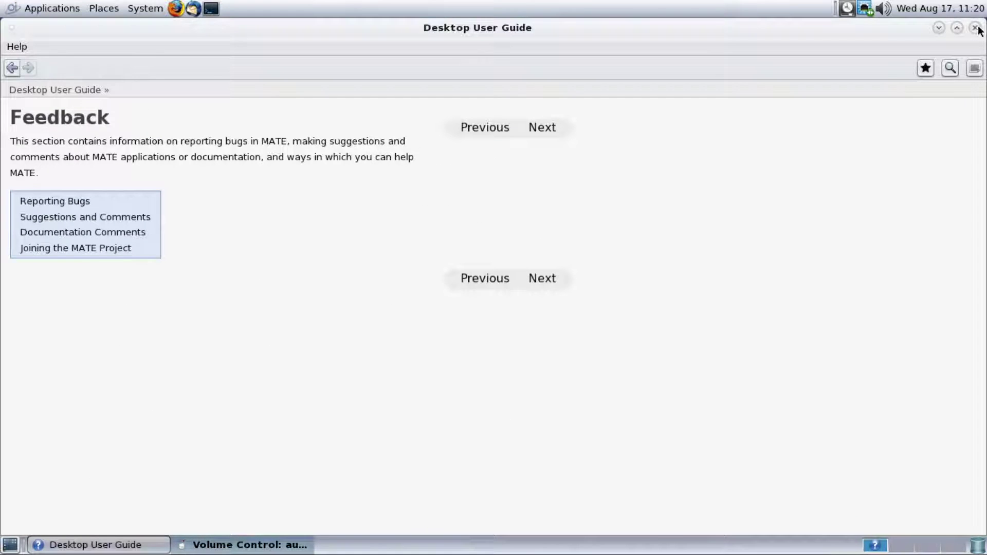
{"action": "left_click", "coordinate": [975, 28]}
{"action": "left_click", "coordinate": [663, 194]}
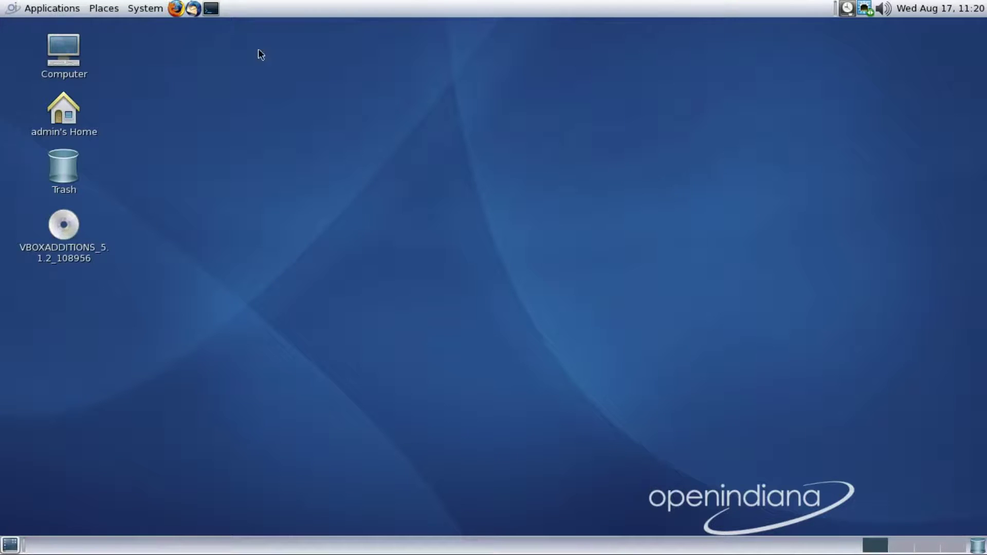
View the About OpenIndiana and About MATE information dialogs from the System menu, closing each
{"action": "left_click", "coordinate": [152, 11]}
{"action": "left_click", "coordinate": [195, 119]}
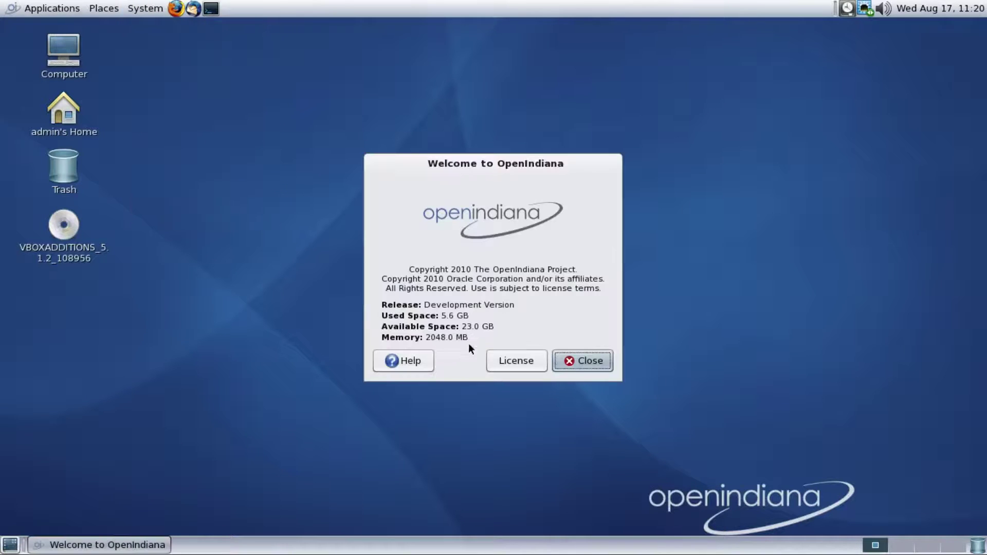
{"action": "left_click", "coordinate": [571, 362]}
{"action": "left_click", "coordinate": [146, 8]}
{"action": "left_click", "coordinate": [185, 139]}
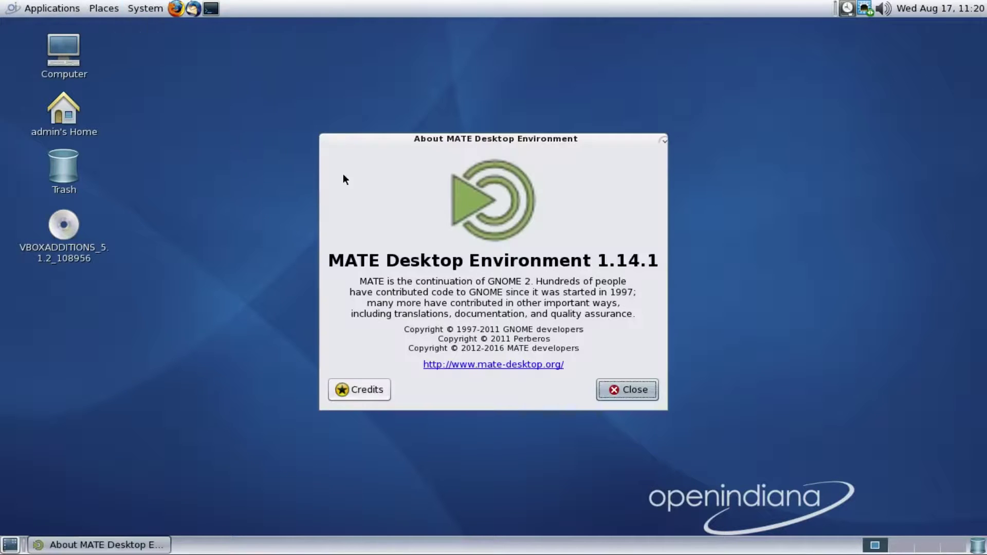
{"action": "left_click", "coordinate": [619, 391]}
Open the Home Folder and browse Desktop, File System, Downloads, Pictures and Videos in the sidebar
{"action": "left_click", "coordinate": [104, 8]}
{"action": "left_click", "coordinate": [110, 28]}
{"action": "left_click", "coordinate": [285, 211]}
{"action": "left_click", "coordinate": [283, 228]}
{"action": "left_click", "coordinate": [281, 261]}
{"action": "left_click", "coordinate": [283, 294]}
{"action": "left_click", "coordinate": [282, 310]}
Browse Trash, VBOXADDITIONS and Network, toggle file search, and zoom icons in then back to 100%
{"action": "left_click", "coordinate": [279, 328]}
{"action": "left_click", "coordinate": [283, 360]}
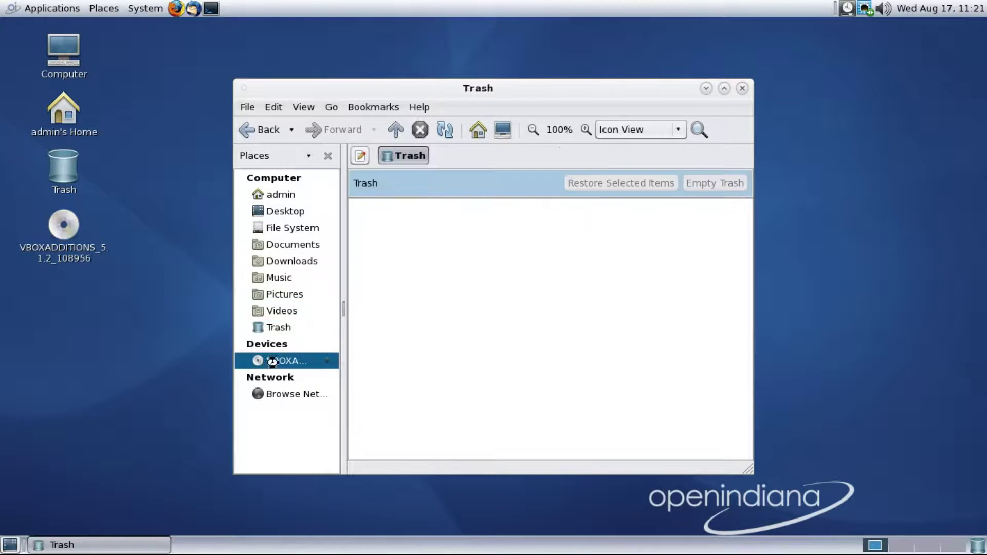
{"action": "left_click", "coordinate": [288, 394]}
{"action": "left_click", "coordinate": [702, 131]}
{"action": "left_click", "coordinate": [702, 131]}
{"action": "left_click", "coordinate": [587, 129]}
{"action": "left_click", "coordinate": [533, 129]}
Navigate Caja to Computer and the admin home, then go Up, Back and Forward
{"action": "left_click", "coordinate": [503, 129]}
{"action": "left_click", "coordinate": [477, 132]}
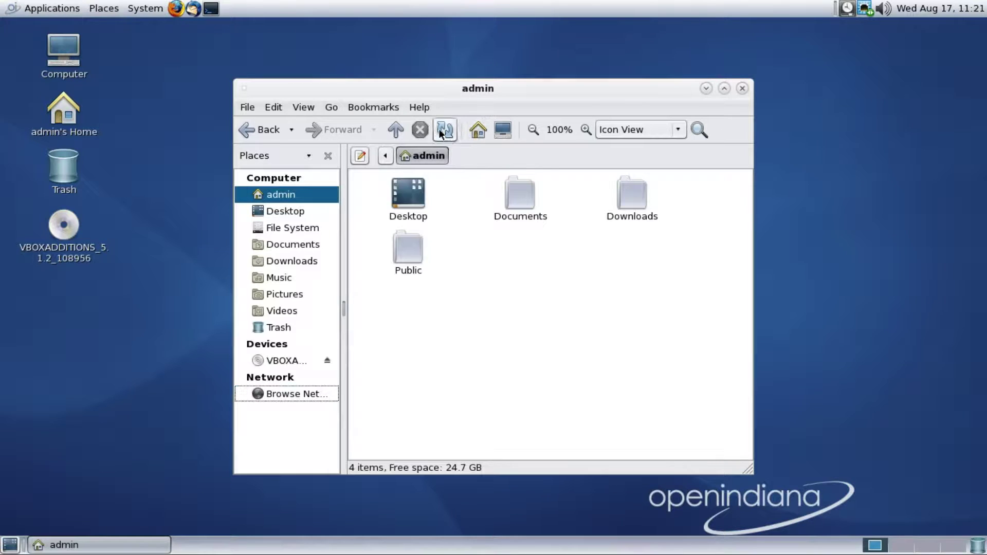
{"action": "left_click", "coordinate": [396, 131]}
{"action": "left_click", "coordinate": [259, 130]}
{"action": "left_click", "coordinate": [329, 130]}
Check Caja's About box showing version 1.14.1 and look through the Bookmarks menu
{"action": "left_click", "coordinate": [418, 110]}
{"action": "left_click", "coordinate": [420, 142]}
{"action": "left_click", "coordinate": [379, 107]}
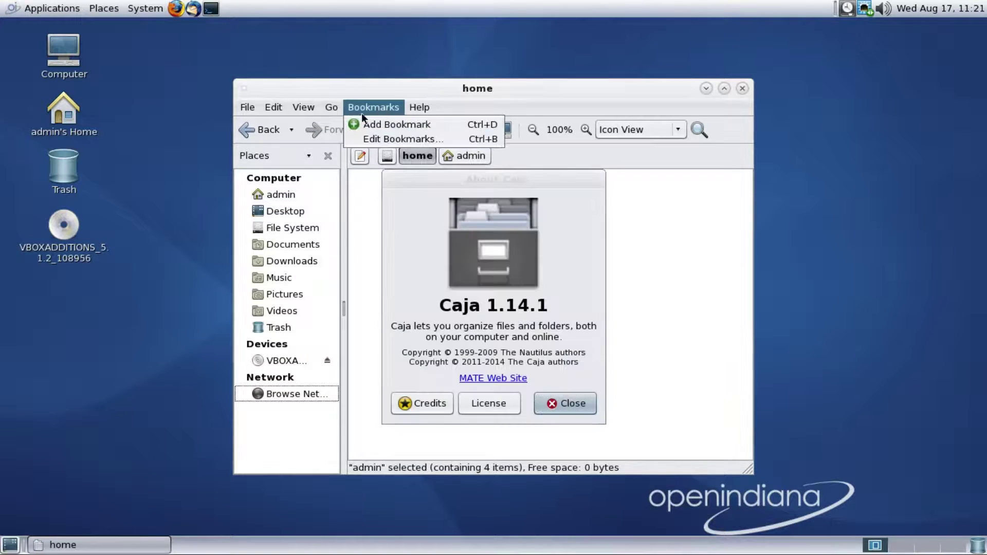
{"action": "mouse_move", "coordinate": [304, 111]}
{"action": "left_click", "coordinate": [245, 88]}
Close the Caja file manager window, returning to the bare desktop's System menu
{"action": "left_click", "coordinate": [245, 87]}
{"action": "left_click", "coordinate": [741, 88]}
{"action": "left_click", "coordinate": [742, 88]}
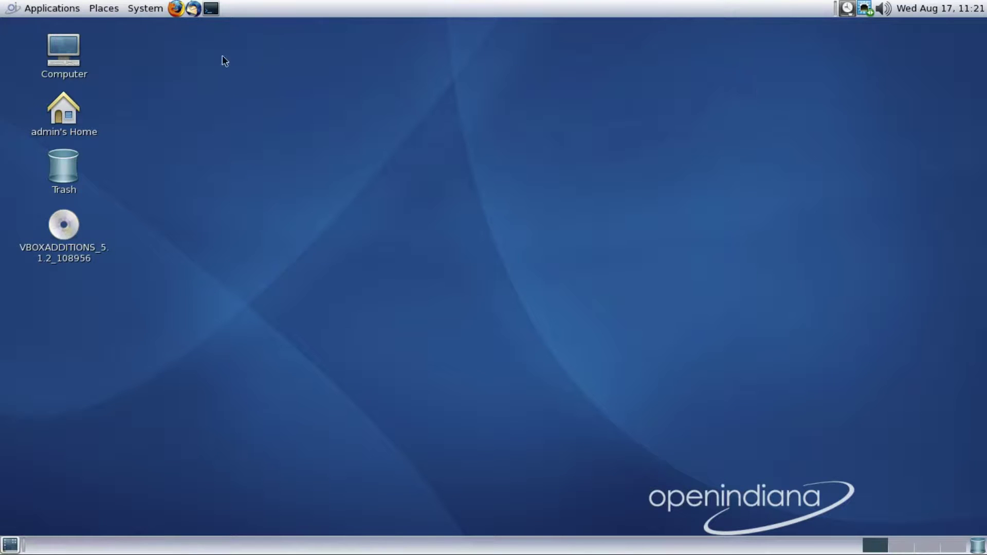
{"action": "left_click", "coordinate": [146, 8]}
{"action": "mouse_move", "coordinate": [107, 11]}
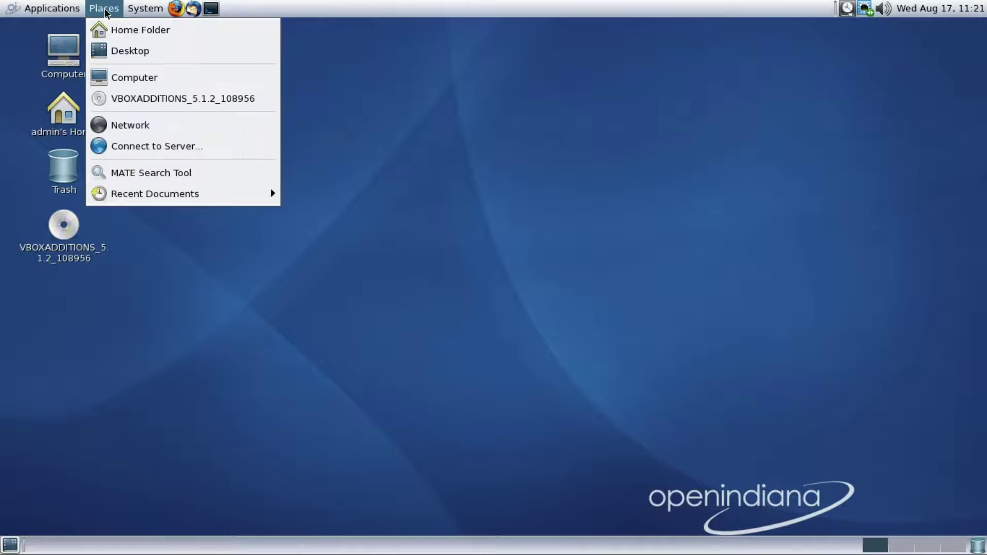
In MATE Search Tool, search the whole File System for names containing 'opt'
{"action": "left_click", "coordinate": [117, 175]}
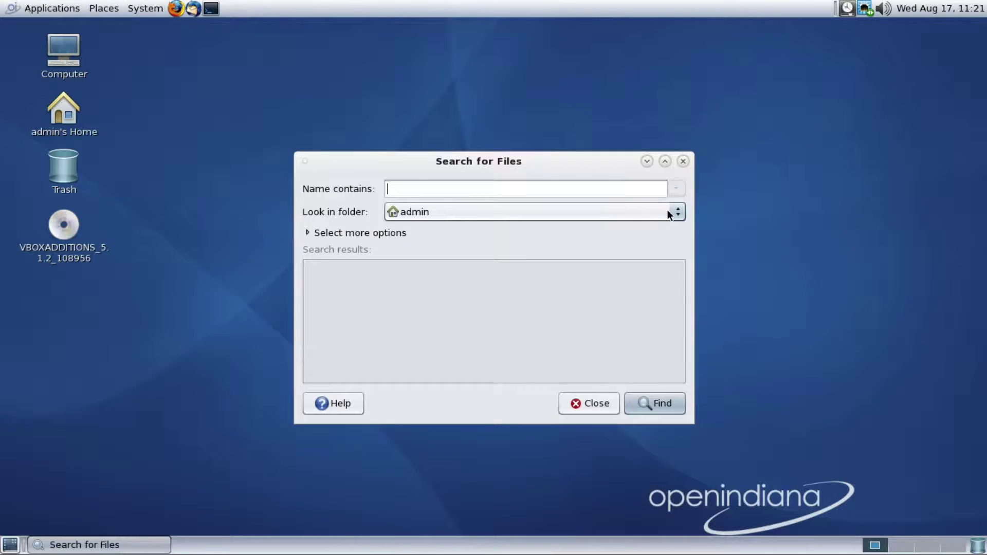
{"action": "left_click", "coordinate": [667, 210]}
{"action": "left_click", "coordinate": [591, 245]}
{"action": "left_click", "coordinate": [568, 188]}
{"action": "type", "text": "opt"}
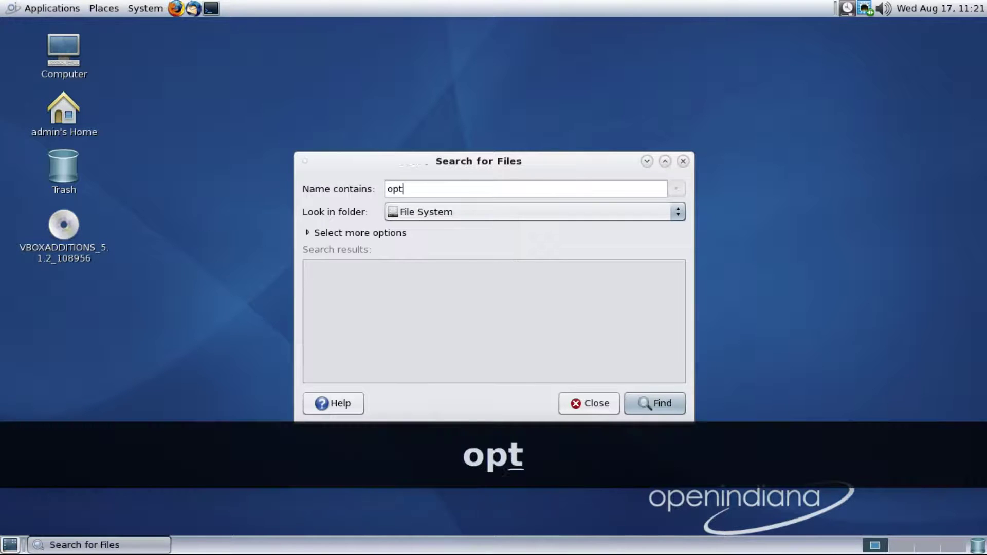
{"action": "key", "text": "Return"}
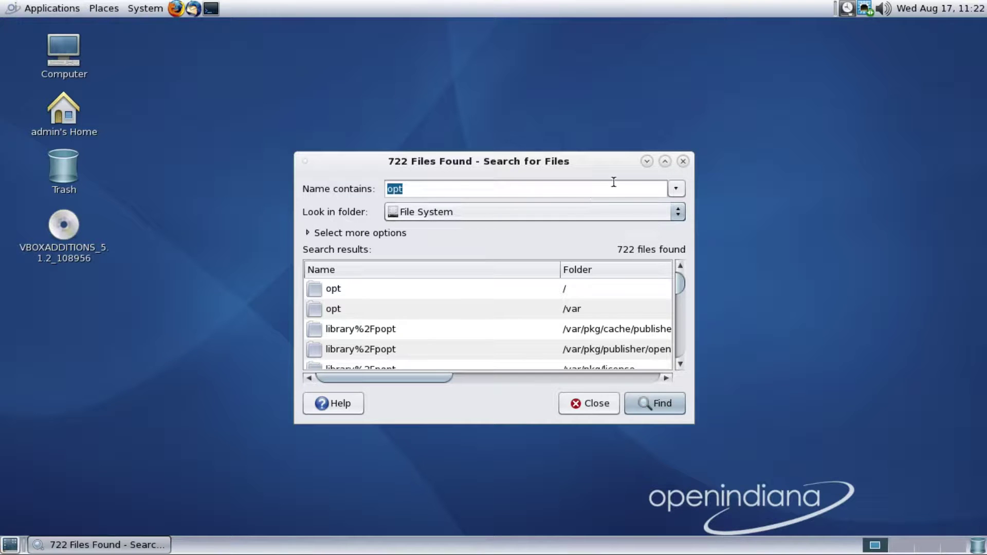
Minimize, restore and maximize the 722-file results window, then close it
{"action": "left_click", "coordinate": [646, 161]}
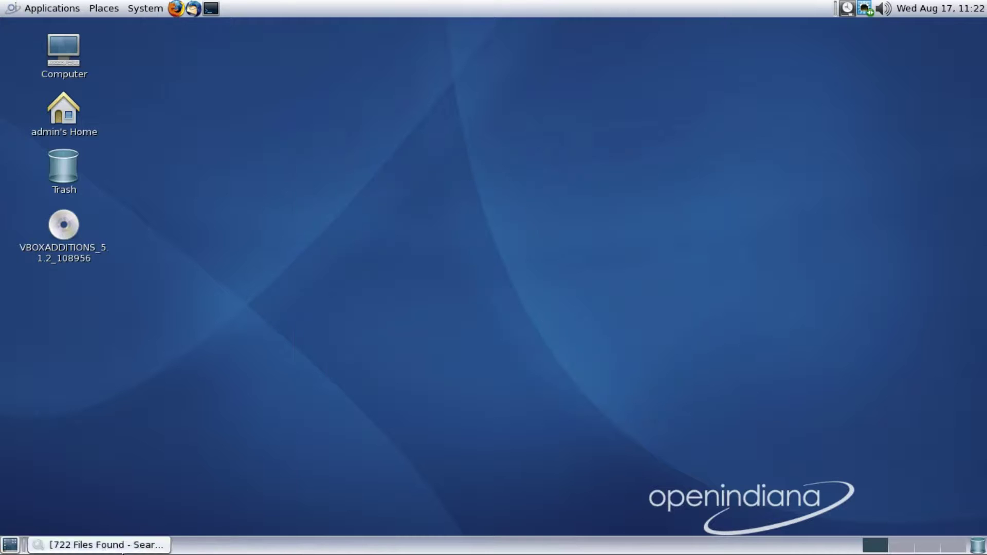
{"action": "left_click", "coordinate": [148, 543]}
{"action": "left_click", "coordinate": [665, 161]}
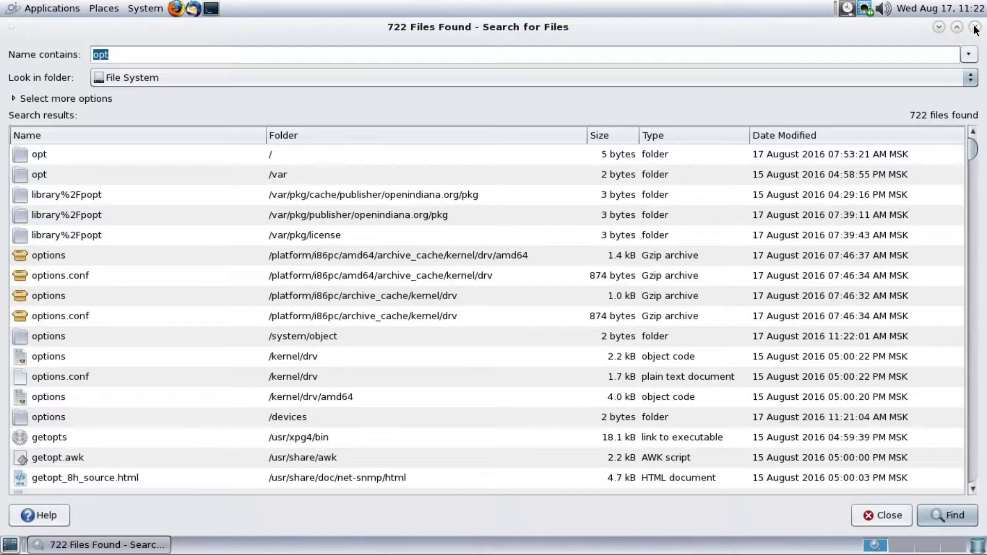
{"action": "left_click", "coordinate": [975, 26]}
{"action": "left_click", "coordinate": [111, 14]}
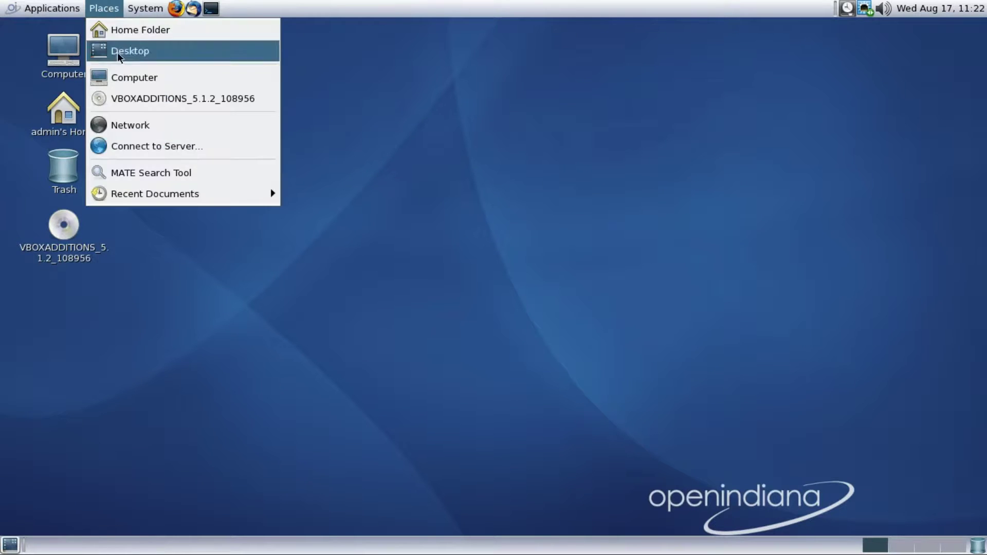
Launch firefox from the Run Application prompt, then close the Firefox Start Page window
{"action": "mouse_move", "coordinate": [69, 13]}
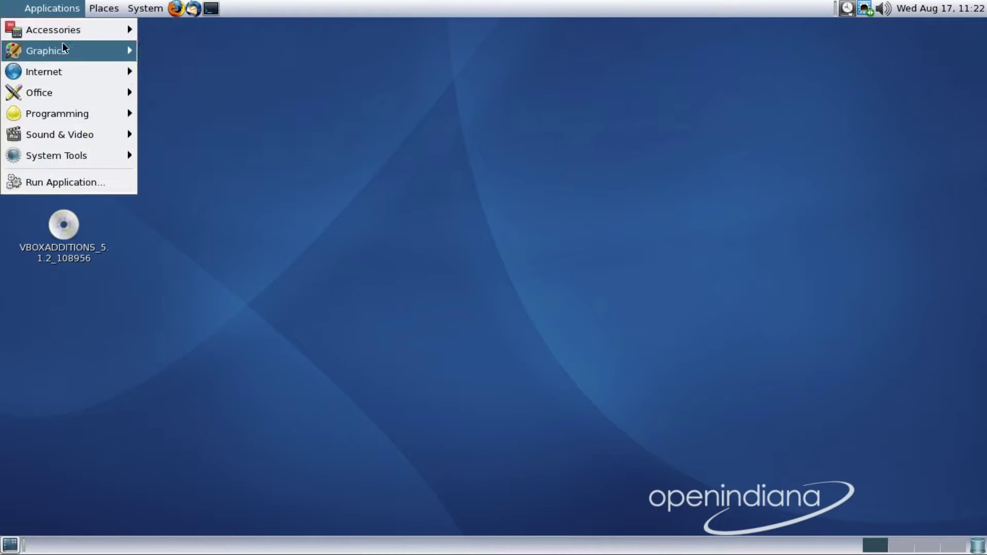
{"action": "mouse_move", "coordinate": [70, 69]}
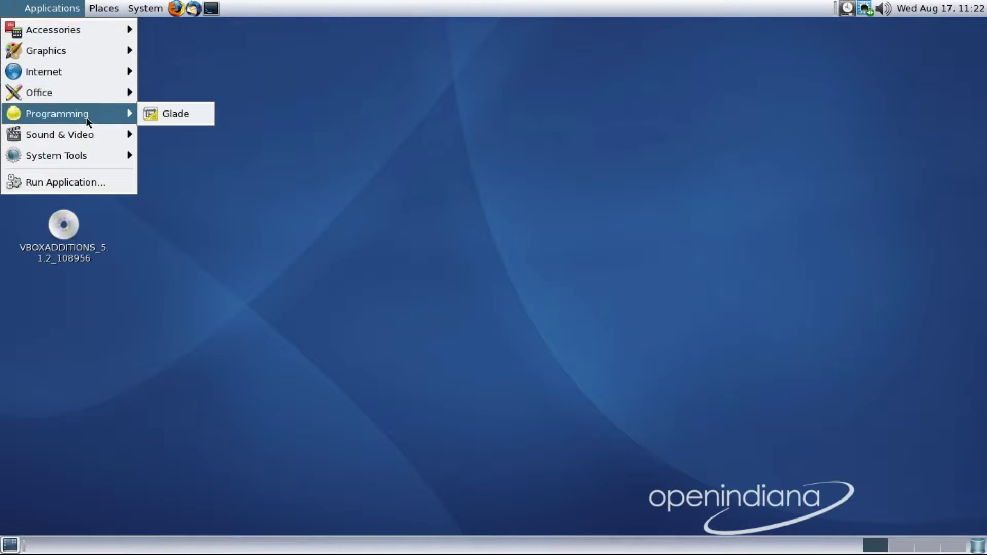
{"action": "mouse_move", "coordinate": [88, 139]}
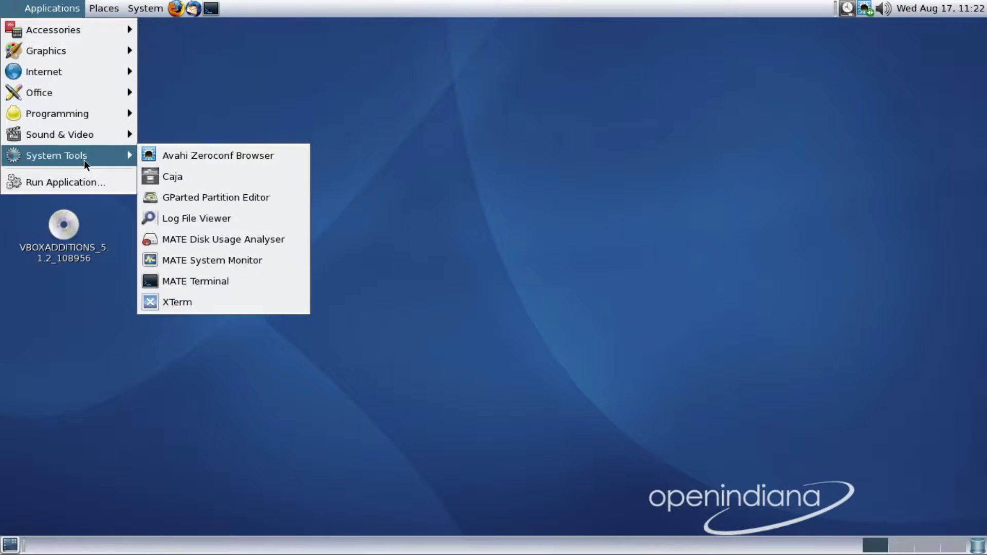
{"action": "left_click", "coordinate": [85, 184]}
{"action": "type", "text": "fire"}
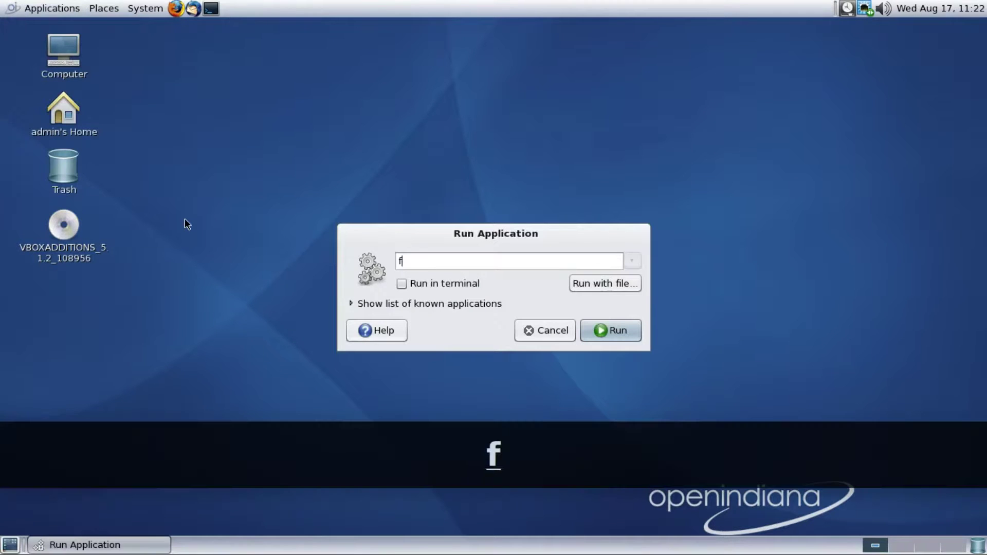
{"action": "left_click", "coordinate": [594, 328]}
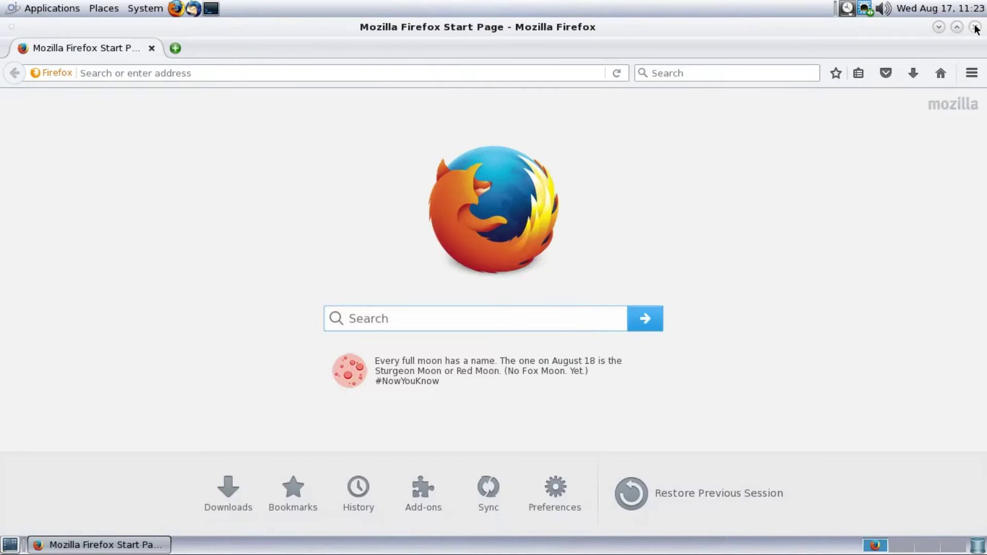
{"action": "left_click", "coordinate": [975, 28]}
Create an untitled desktop folder and a launcher named firefox that runs the firefox command
{"action": "right_click", "coordinate": [459, 205]}
{"action": "left_click", "coordinate": [481, 212]}
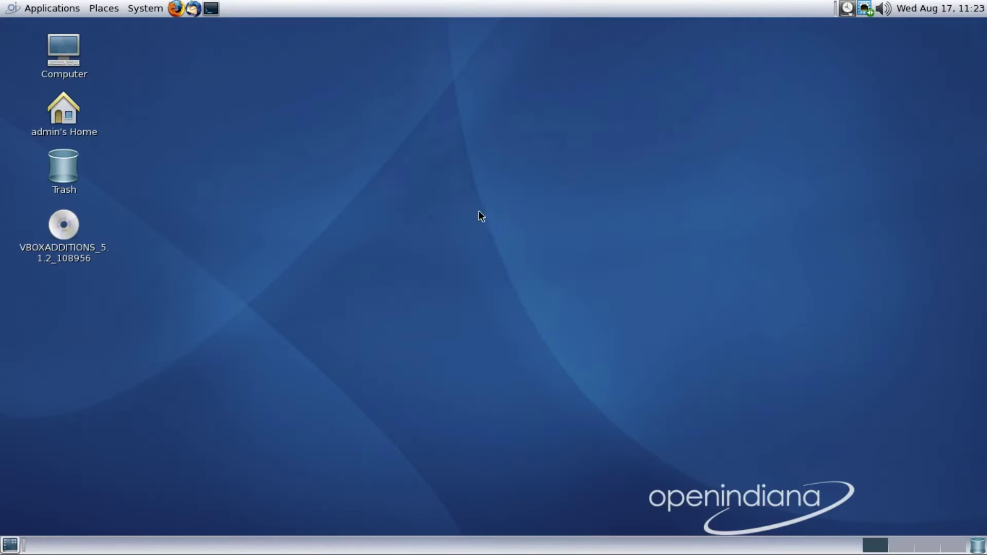
{"action": "right_click", "coordinate": [561, 253]}
{"action": "left_click", "coordinate": [600, 278]}
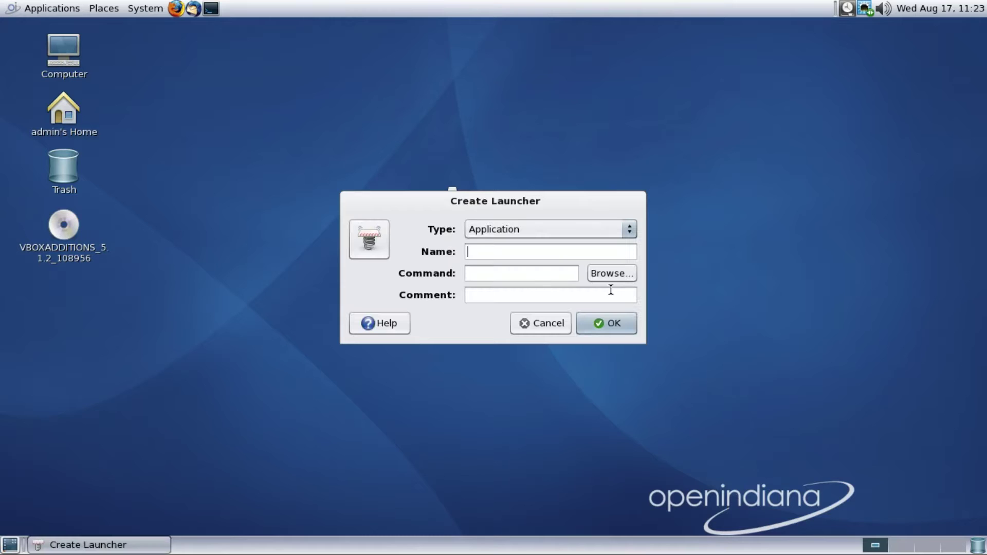
{"action": "type", "text": "firef"}
{"action": "key", "text": "BackSpace"}
{"action": "key", "text": "BackSpace"}
{"action": "key", "text": "BackSpace"}
{"action": "key", "text": "BackSpace"}
{"action": "key", "text": "BackSpace"}
{"action": "key", "text": "BackSpace"}
{"action": "key", "text": "BackSpace"}
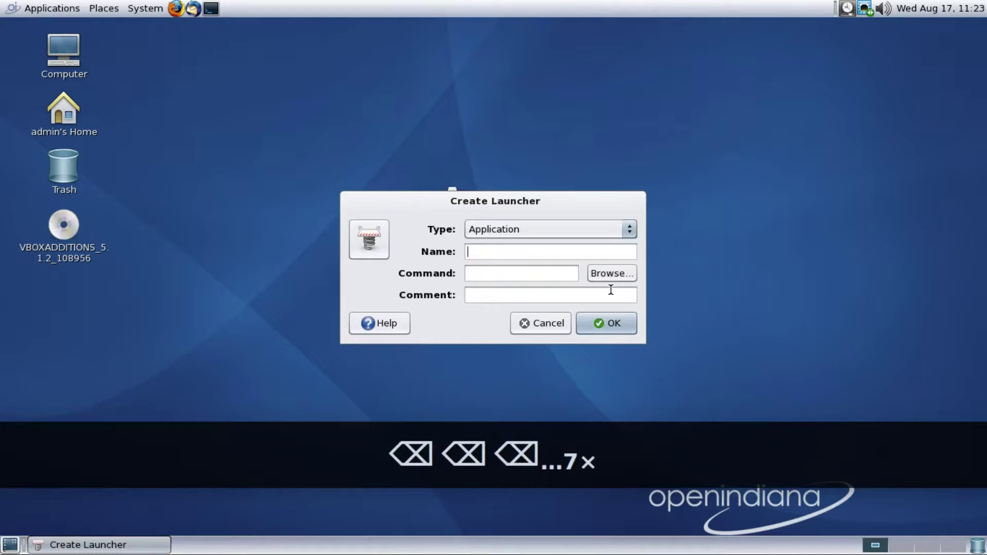
{"action": "type", "text": "firefor"}
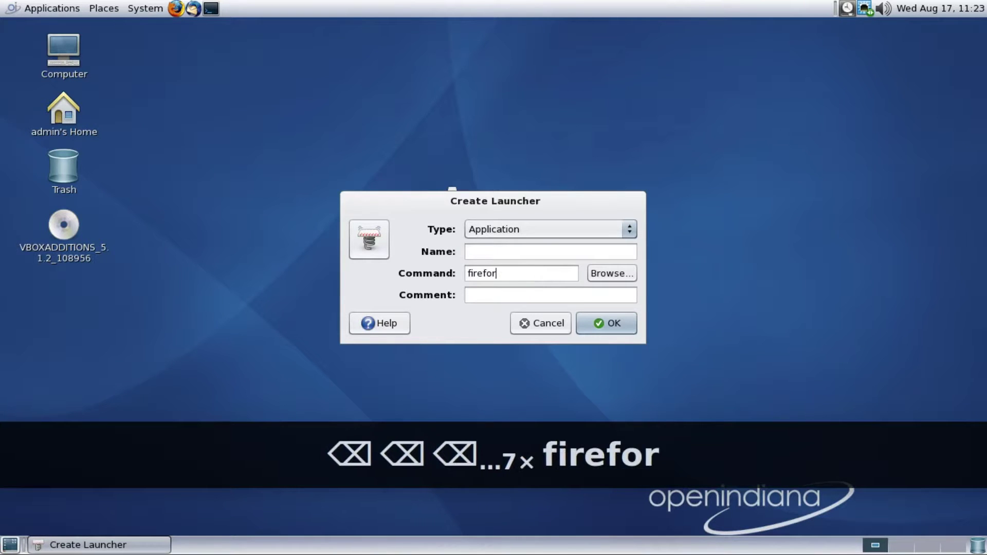
{"action": "key", "text": "BackSpace"}
{"action": "type", "text": "x"}
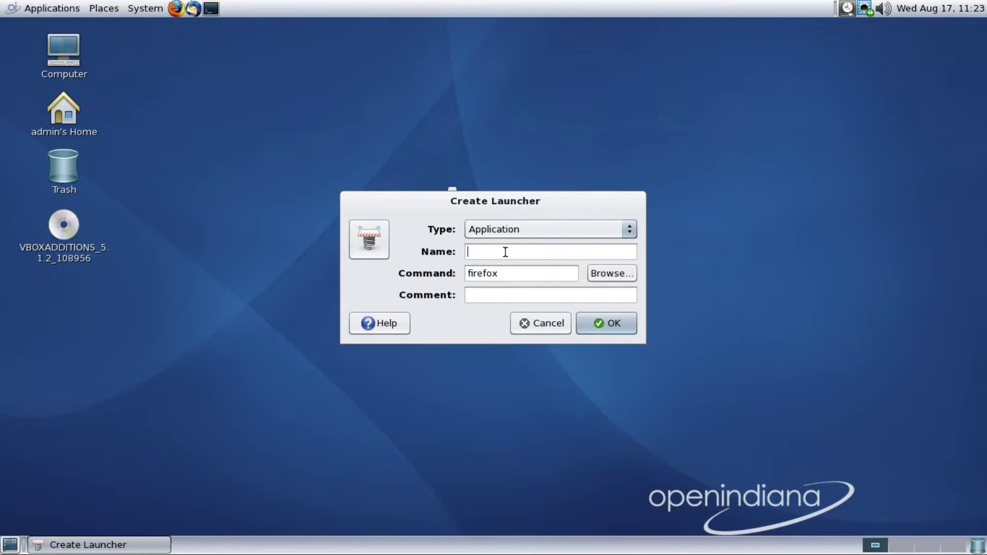
{"action": "type", "text": "firefor"}
{"action": "key", "text": "BackSpace"}
{"action": "type", "text": "x"}
{"action": "left_click", "coordinate": [619, 321]}
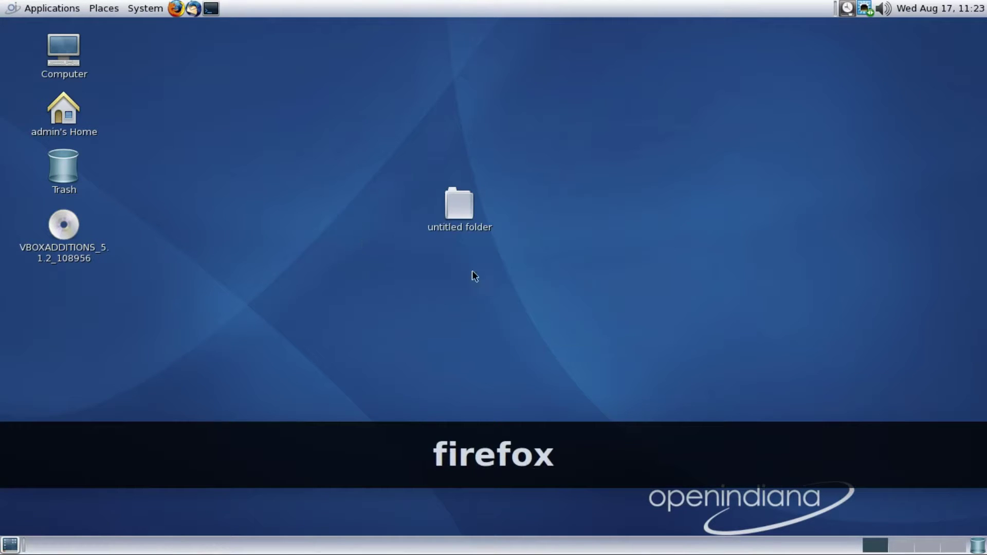
Test the firefox launcher, then add Firefox Web Browser to the desktop from Applications > Internet
{"action": "double_click", "coordinate": [69, 298]}
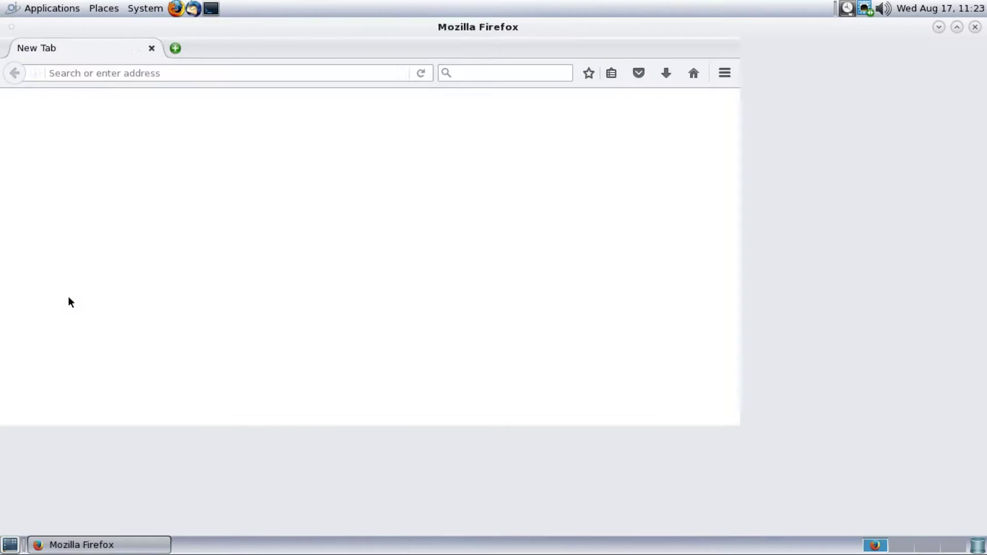
{"action": "left_click", "coordinate": [975, 27]}
{"action": "left_click", "coordinate": [51, 9]}
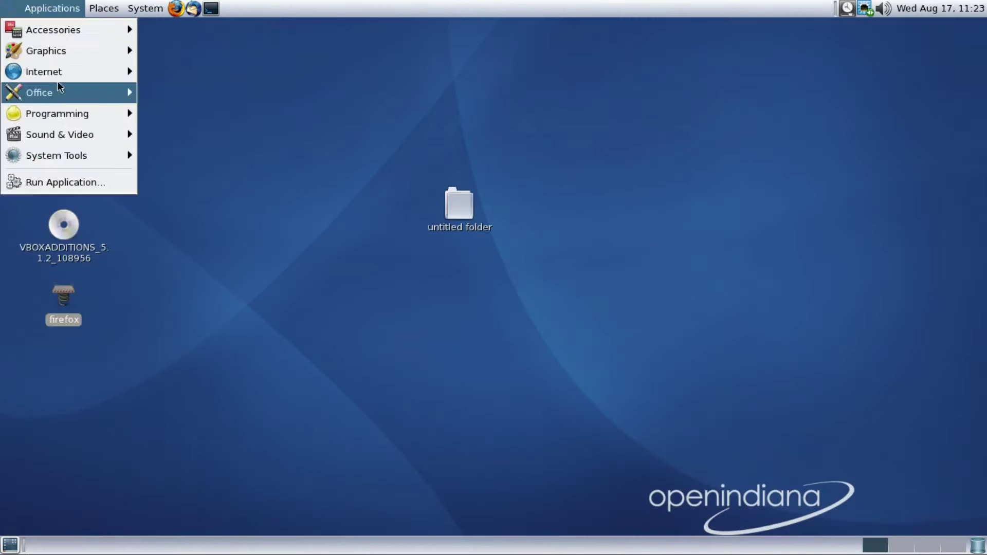
{"action": "mouse_move", "coordinate": [57, 75]}
{"action": "right_click", "coordinate": [166, 114]}
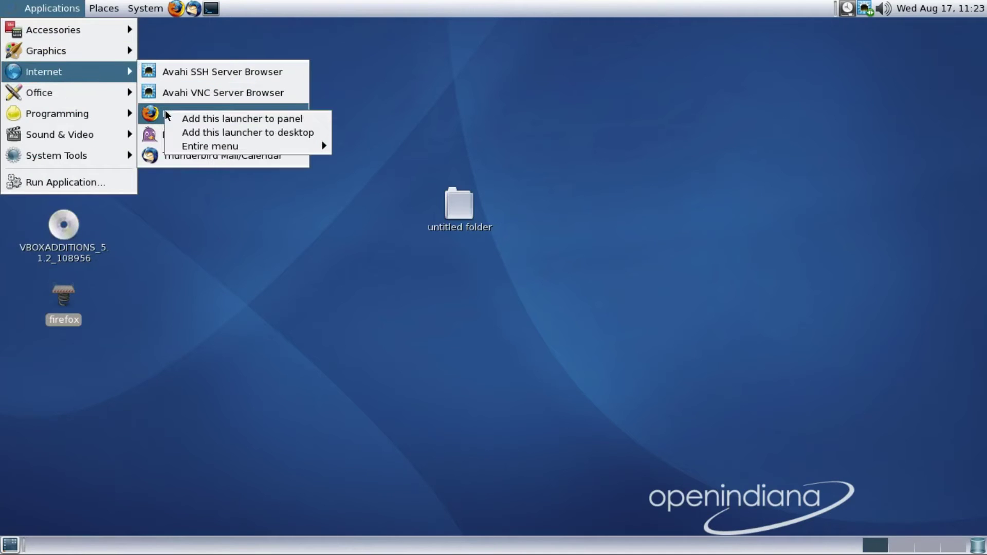
{"action": "left_click", "coordinate": [206, 131]}
Drag the Pidgin launcher onto the desktop and test-launch it, trusting it anyway
{"action": "left_click_drag", "start_coordinate": [188, 131], "coordinate": [77, 445]}
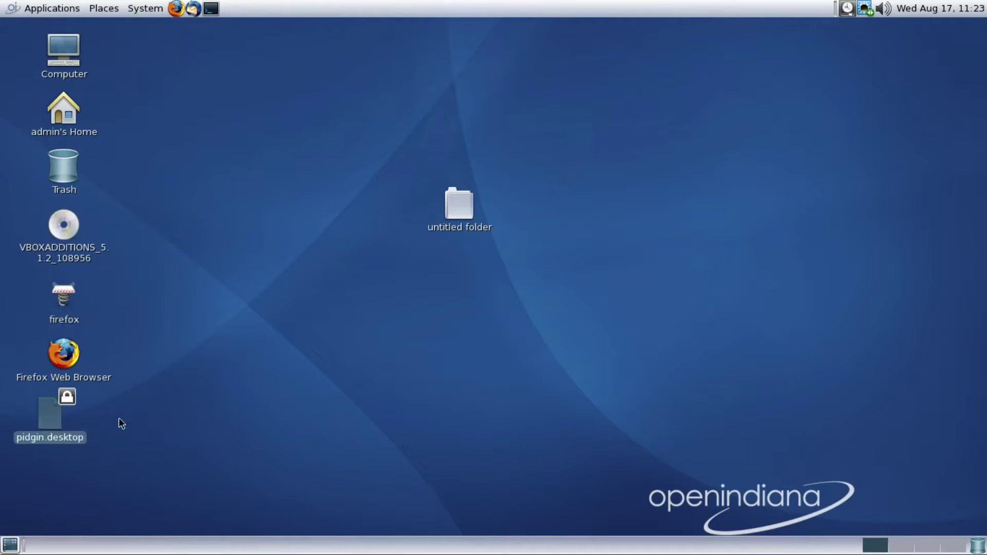
{"action": "double_click", "coordinate": [79, 436]}
{"action": "left_click", "coordinate": [426, 334]}
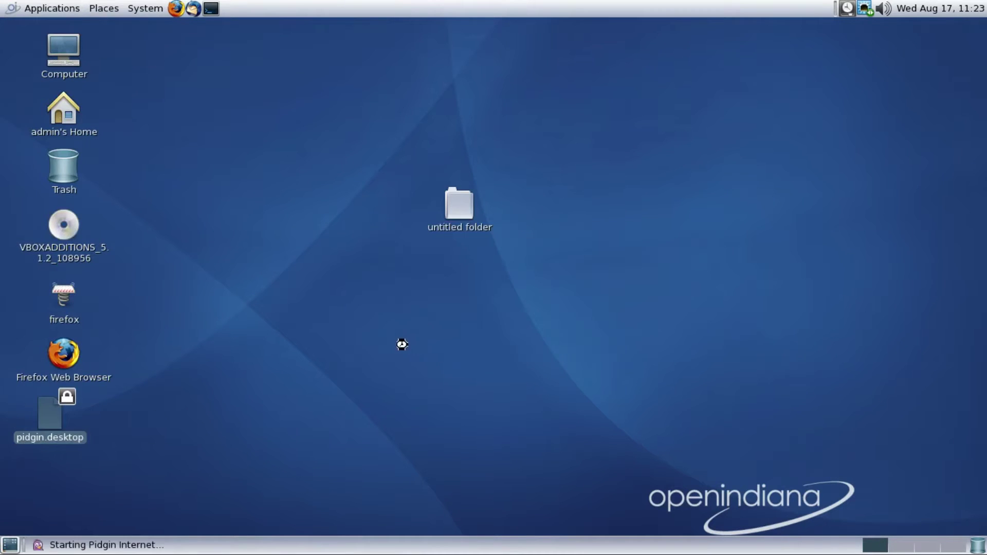
{"action": "left_click", "coordinate": [627, 369]}
Create an empty 'new file' document on the desktop, and open and close a terminal
{"action": "right_click", "coordinate": [334, 284]}
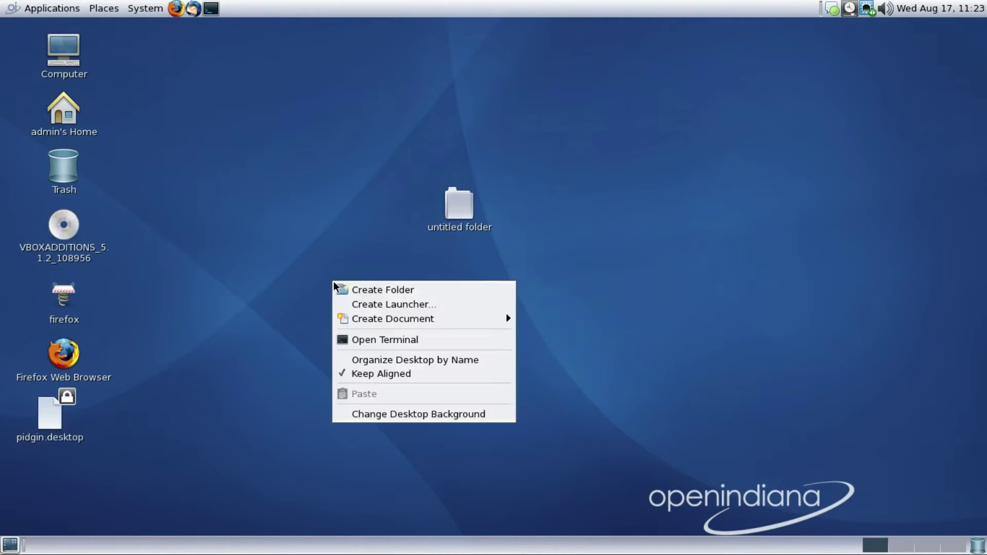
{"action": "mouse_move", "coordinate": [384, 320]}
{"action": "left_click", "coordinate": [538, 338]}
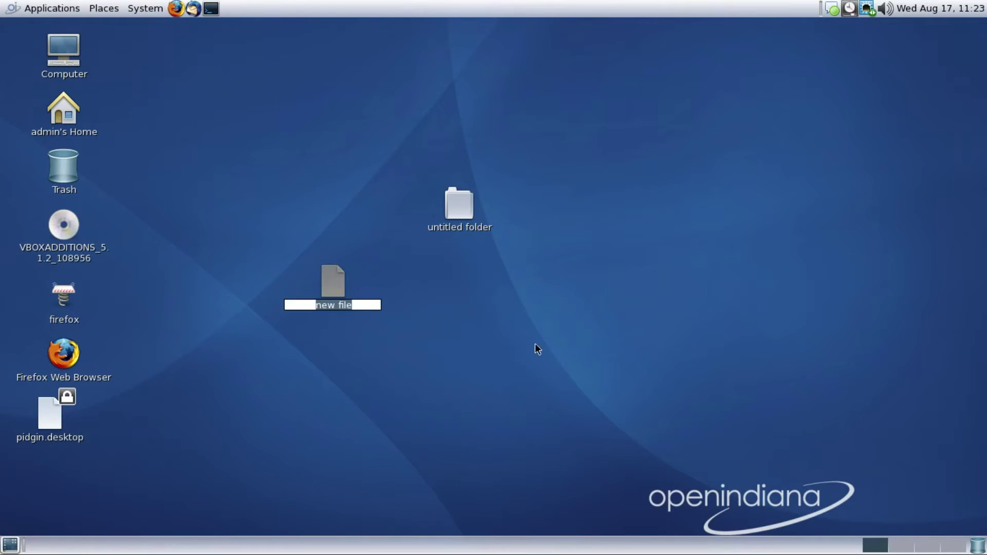
{"action": "right_click", "coordinate": [504, 348]}
{"action": "left_click", "coordinate": [537, 402]}
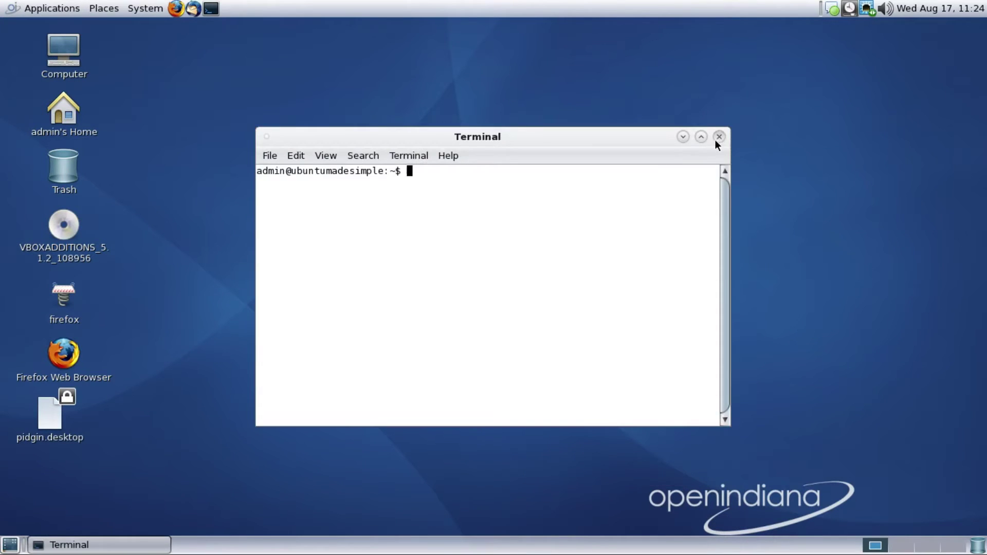
{"action": "left_click", "coordinate": [719, 136]}
Organize desktop icons by name, disable auto-alignment, and move Trash beside Computer
{"action": "right_click", "coordinate": [630, 191]}
{"action": "left_click", "coordinate": [660, 268]}
{"action": "right_click", "coordinate": [621, 254]}
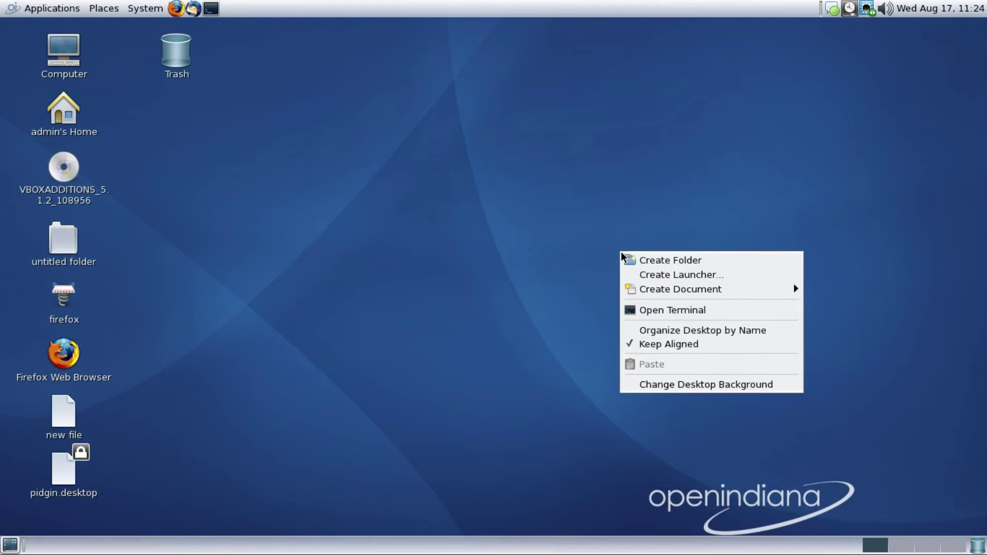
{"action": "left_click", "coordinate": [658, 346]}
{"action": "left_click_drag", "start_coordinate": [147, 60], "coordinate": [77, 77]}
{"action": "left_click_drag", "start_coordinate": [178, 50], "coordinate": [78, 79]}
Re-enable automatic icon alignment and open the Change Desktop Background preferences
{"action": "right_click", "coordinate": [361, 146]}
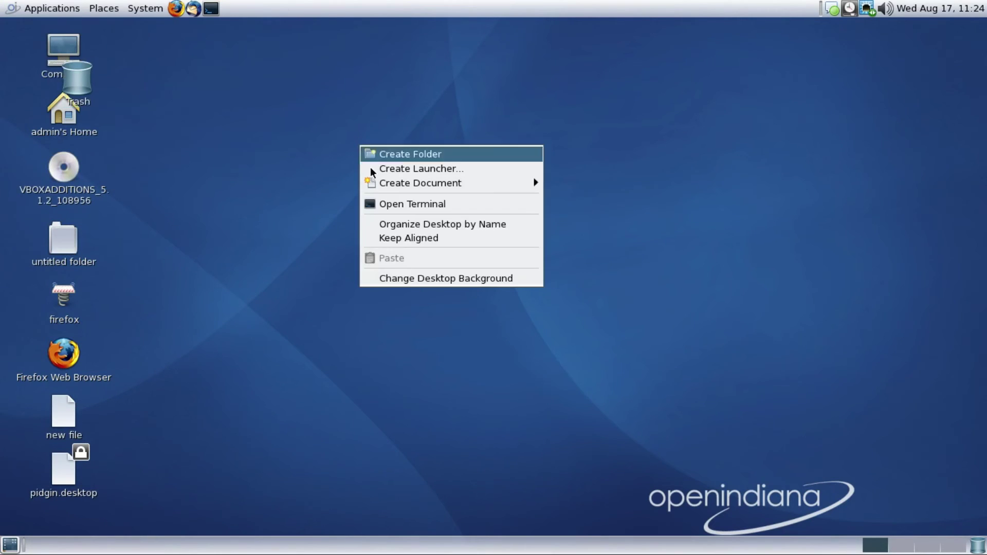
{"action": "left_click", "coordinate": [400, 238]}
{"action": "right_click", "coordinate": [433, 246]}
{"action": "left_click", "coordinate": [486, 377]}
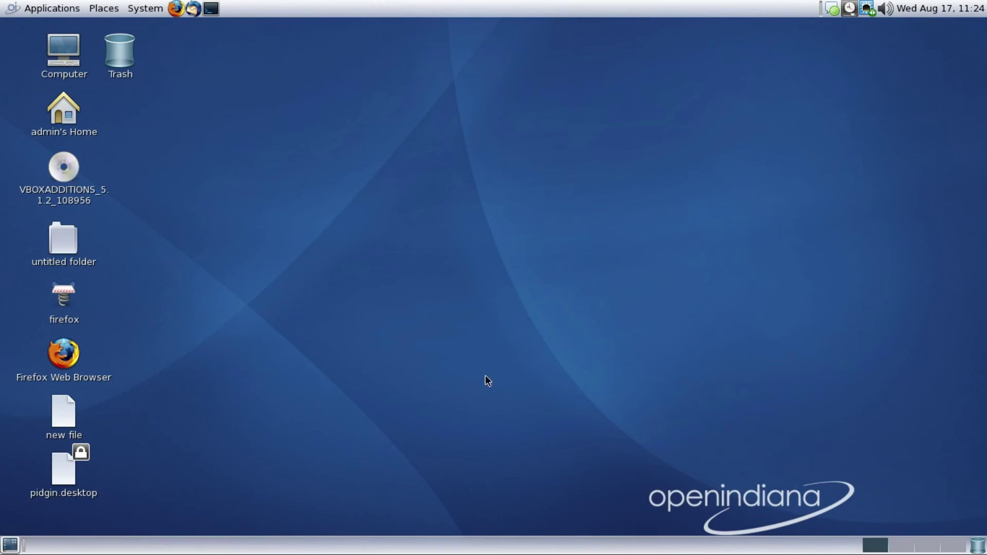